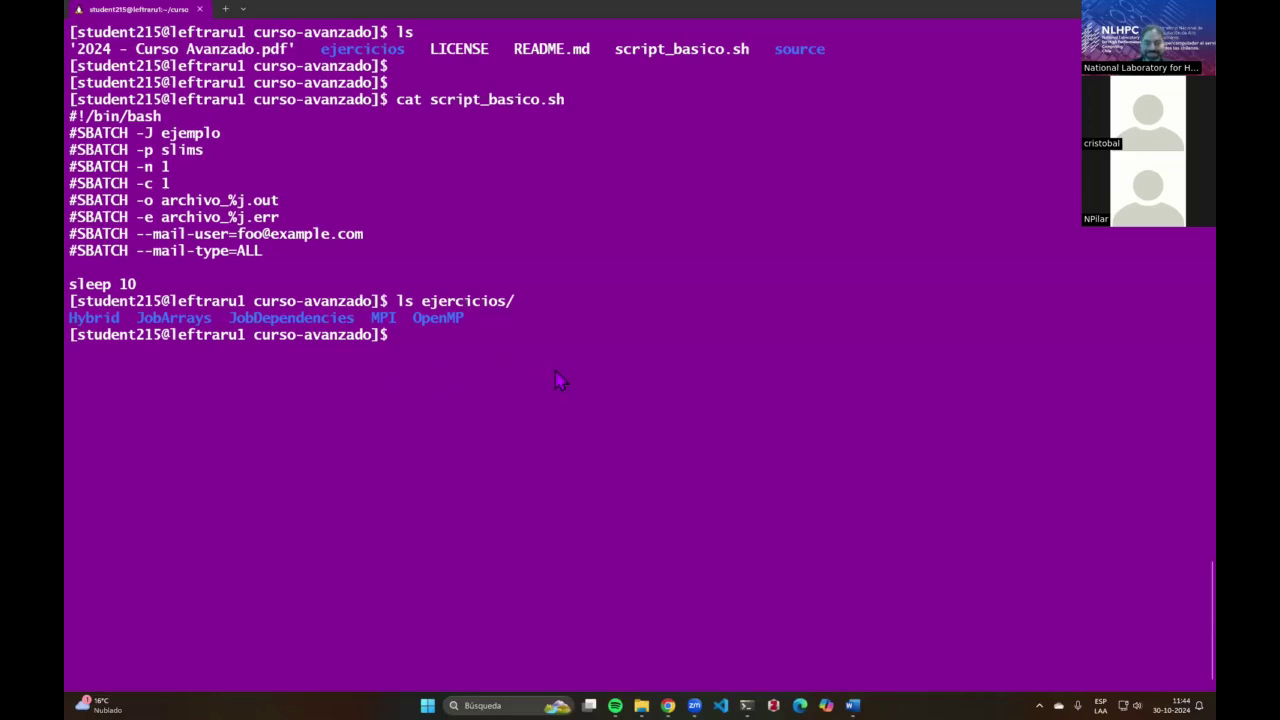
# Enlarge the terminal text, then list the contents of the curso-avanzado folder on a cleared screen.
pyautogui.hotkey('ctrl', '+')
pyautogui.hotkey('ctrl', '+')
pyautogui.hotkey('ctrl', '+')
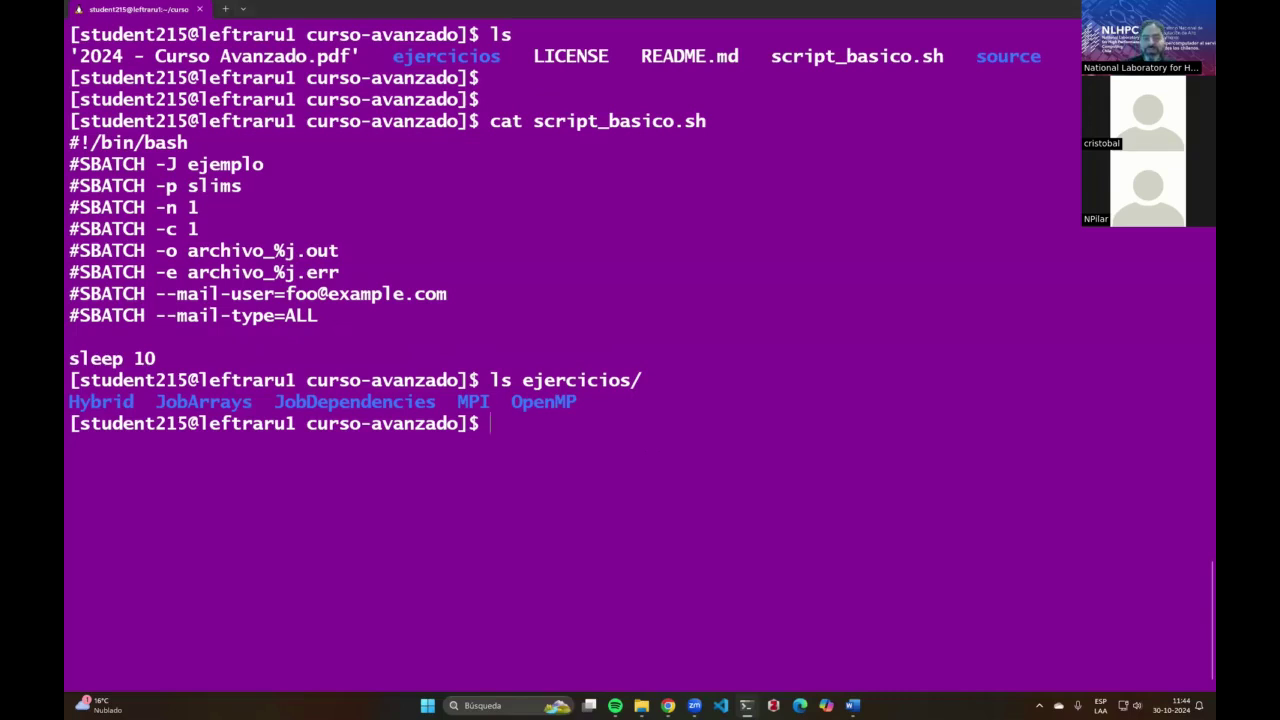
pyautogui.hotkey('ctrl', 'l')
pyautogui.write('ls')
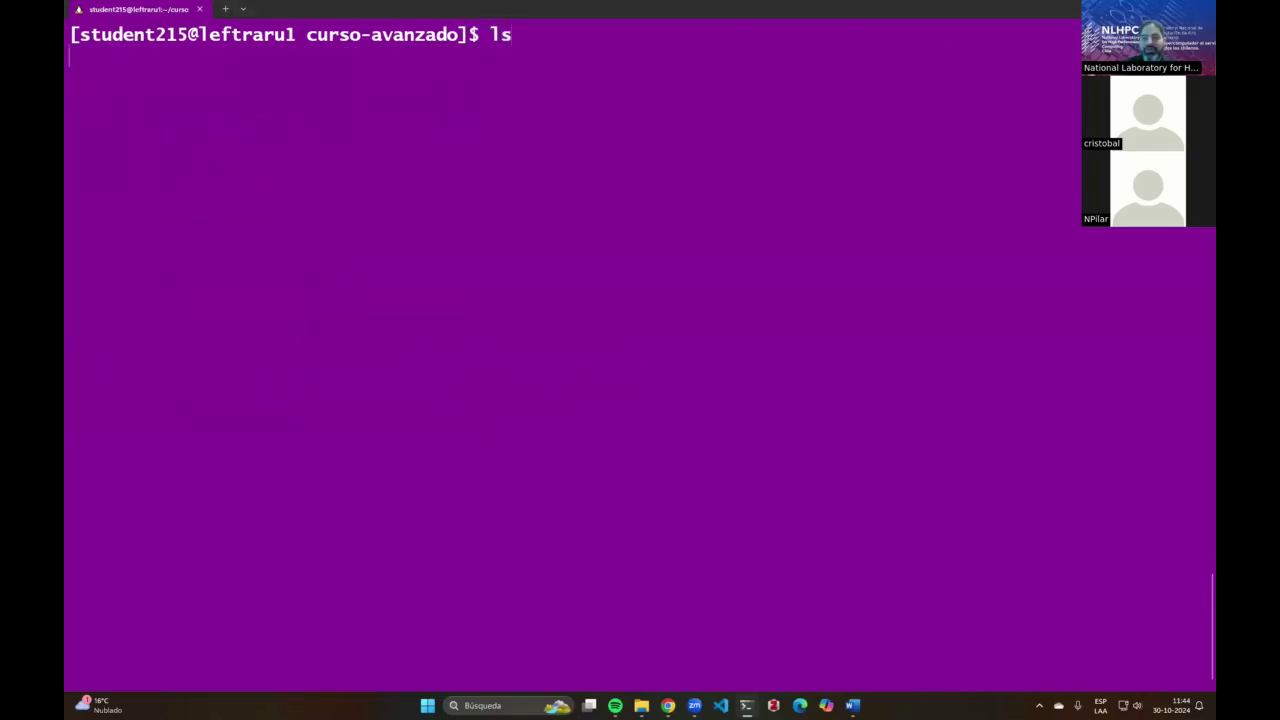
pyautogui.press('Return')
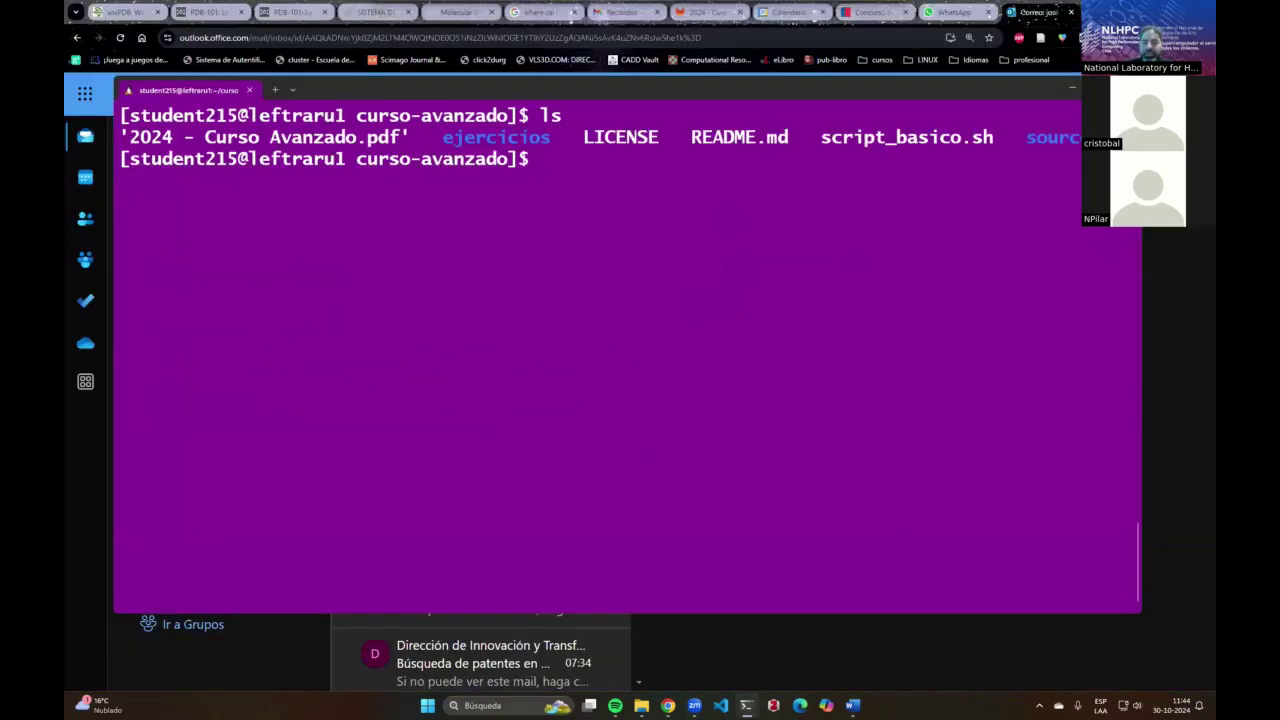
# Switch to the Chrome browser and open the NLHPC wiki's Generador Scripts page.
pyautogui.click(900, 36)
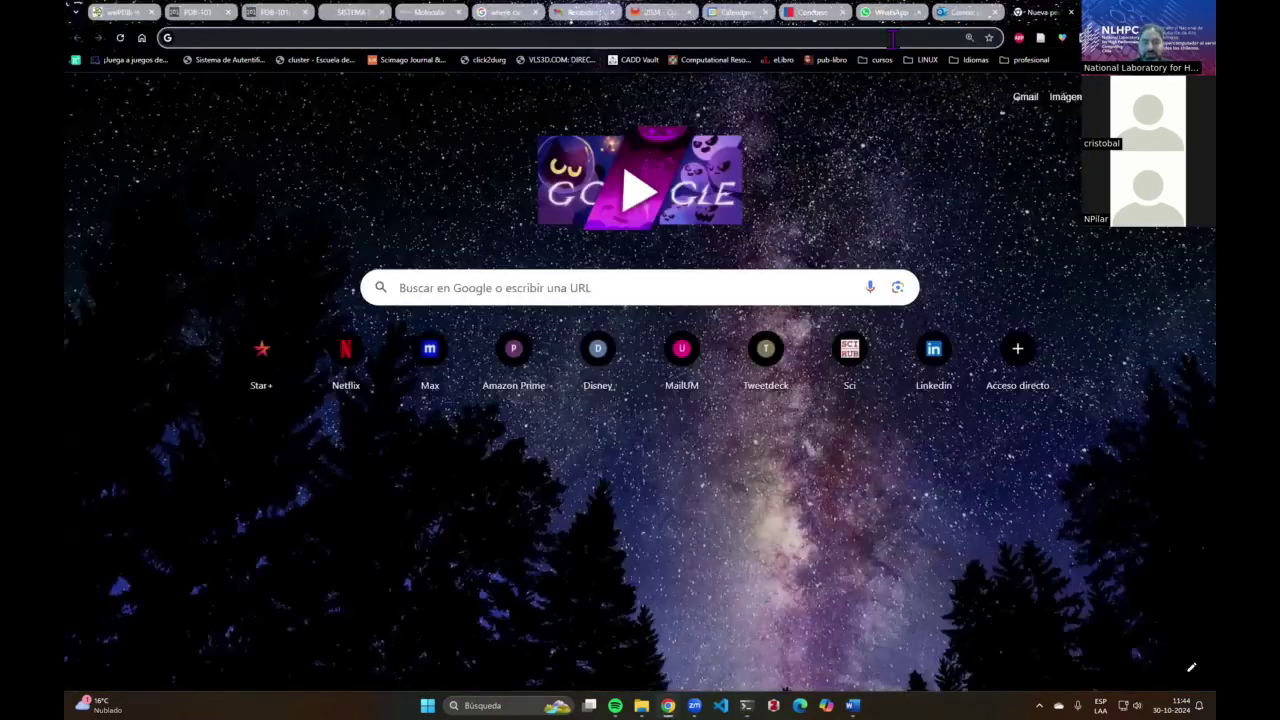
pyautogui.write('wiki')
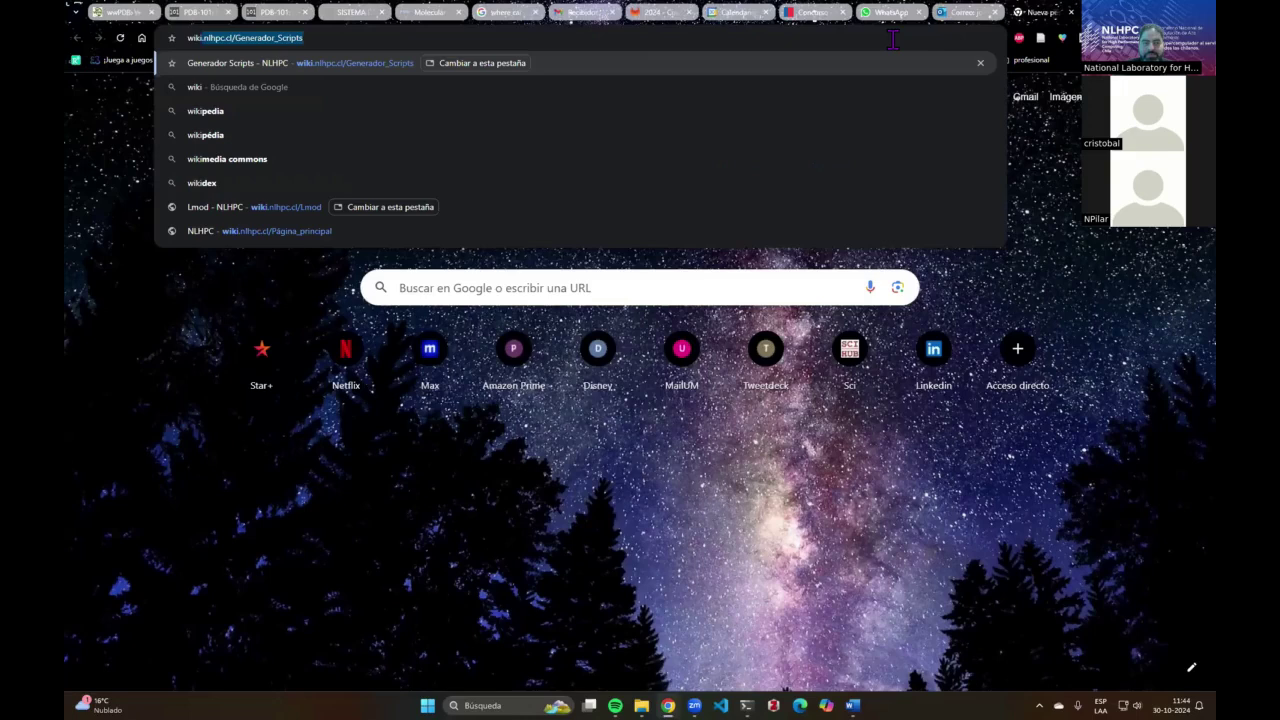
pyautogui.press('Return')
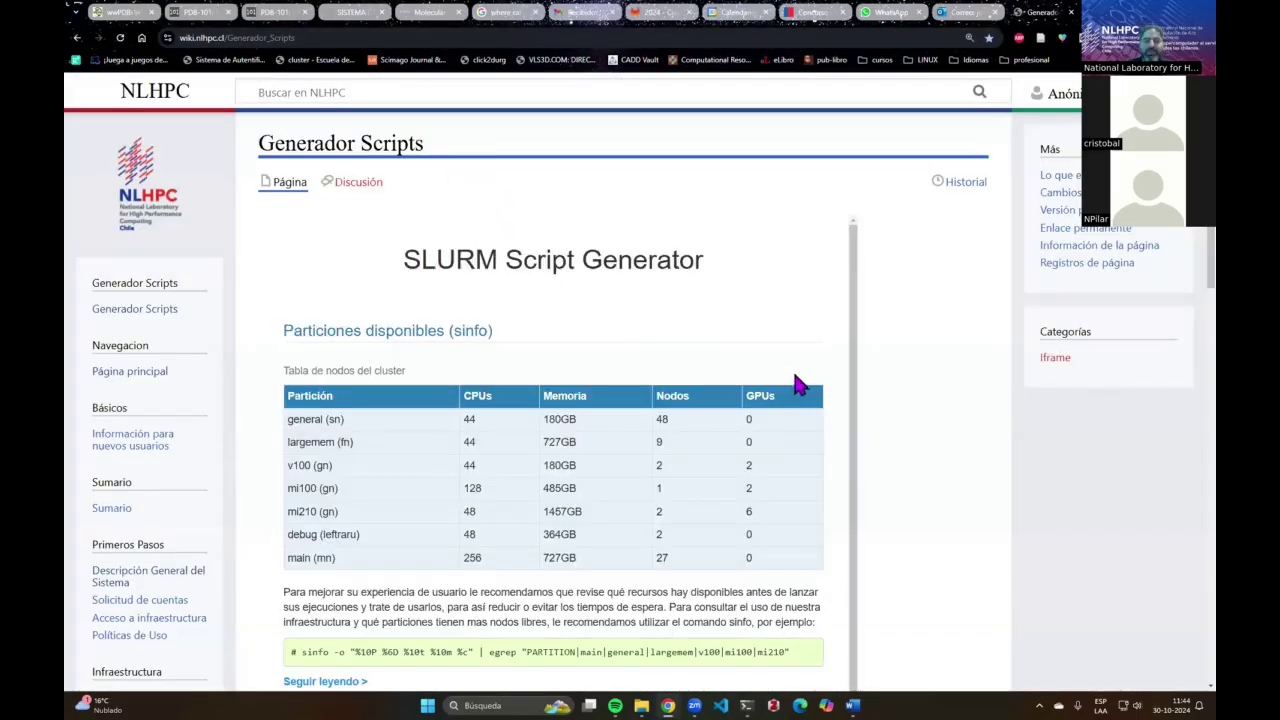
# Examine the cluster partition table, the script generator's form options and the default SLURM script.
pyautogui.scroll(-1, 792, 416)
pyautogui.scroll(-1, 790, 420)
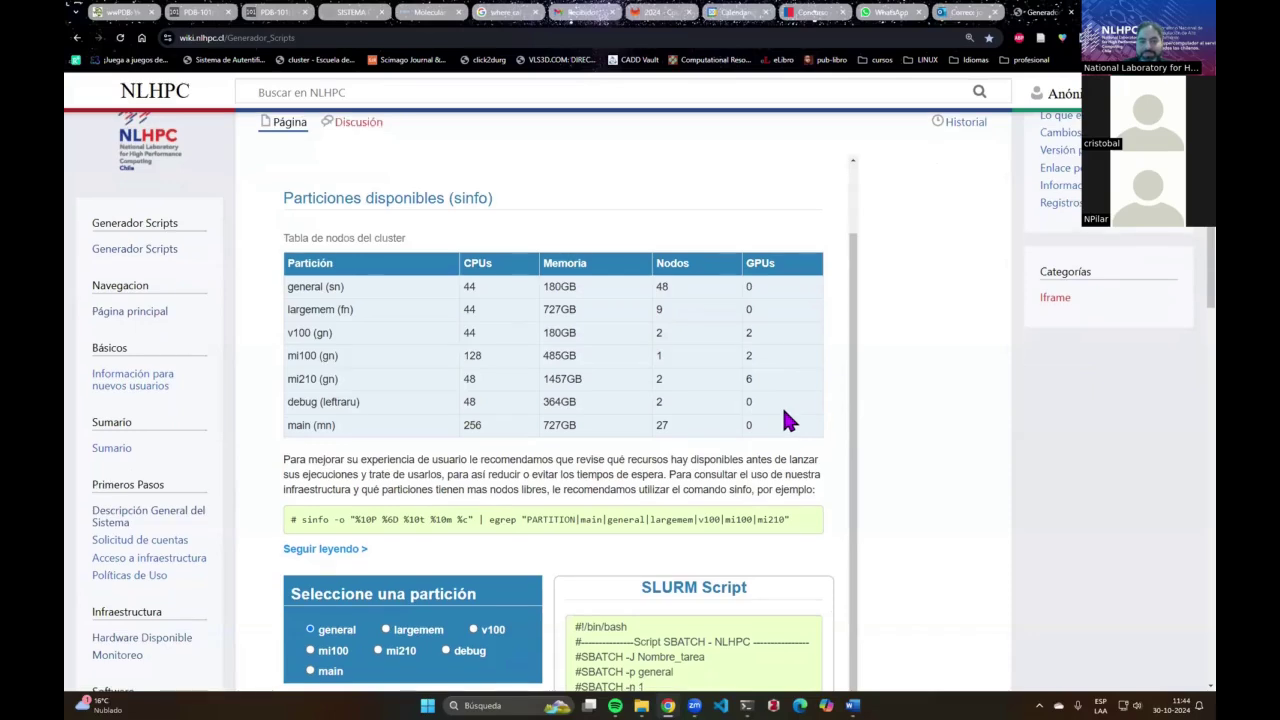
pyautogui.scroll(-4, 790, 416)
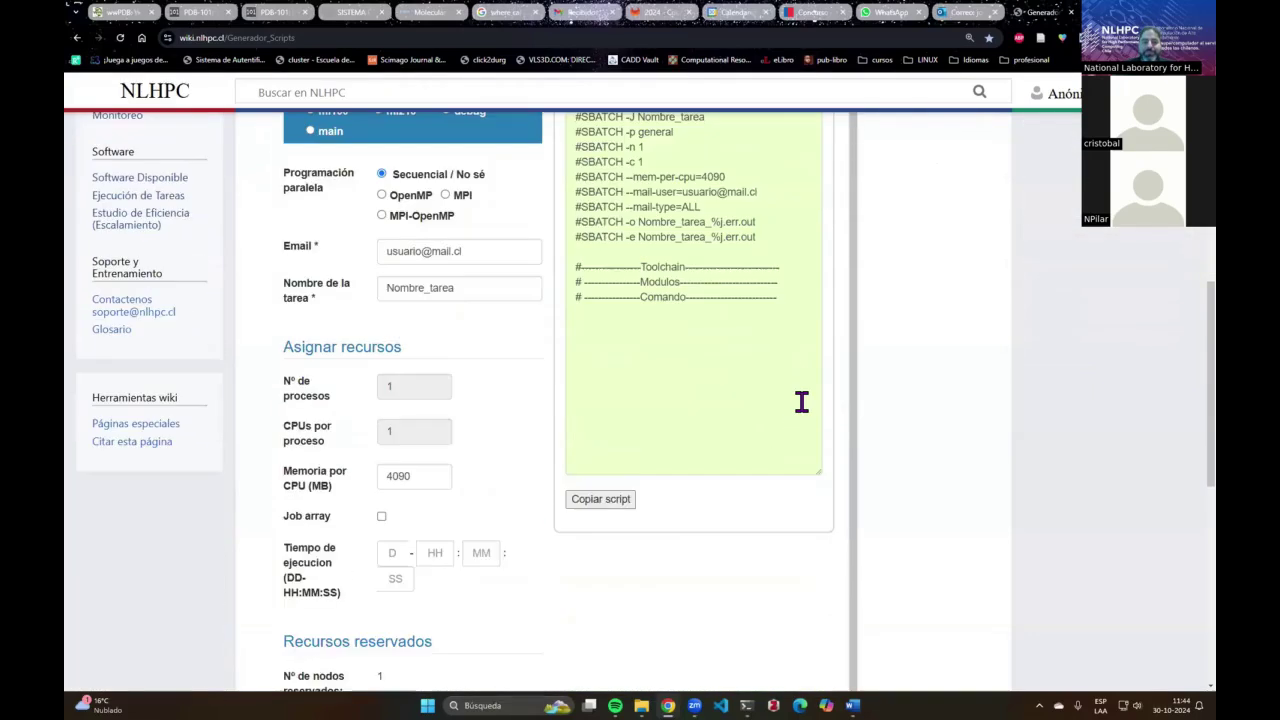
pyautogui.scroll(1, 803, 400)
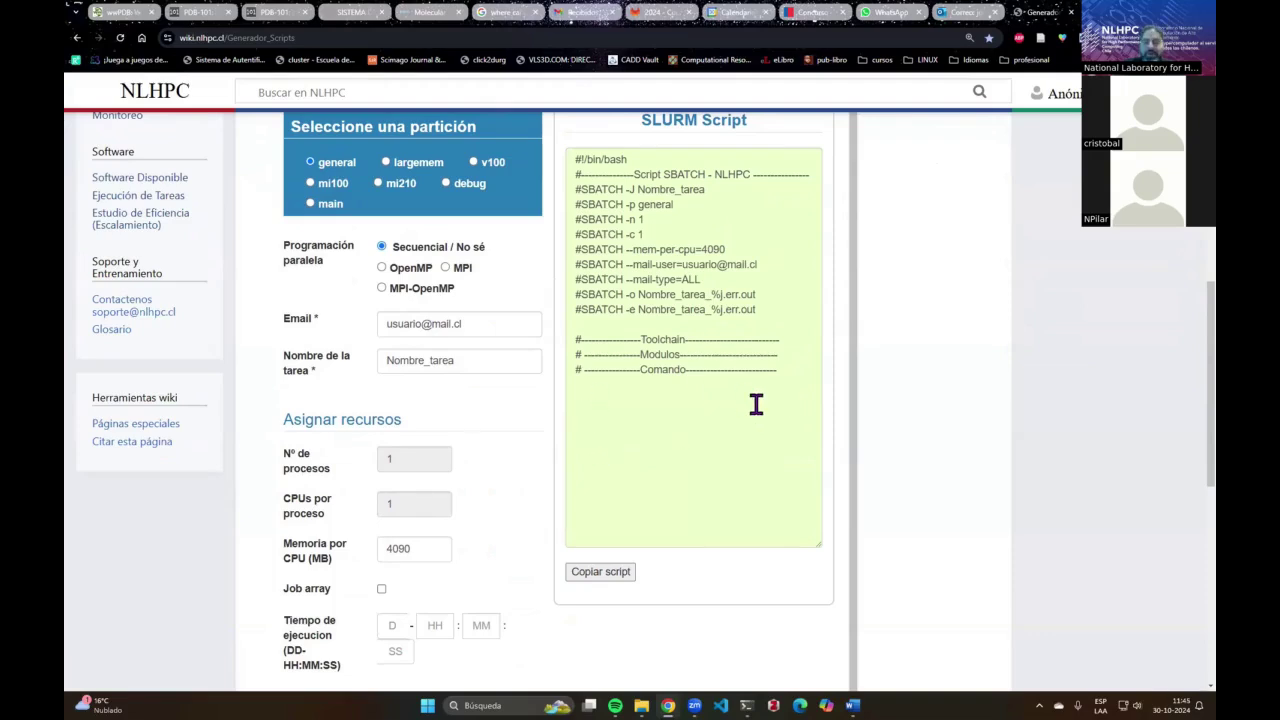
pyautogui.scroll(3, 756, 403)
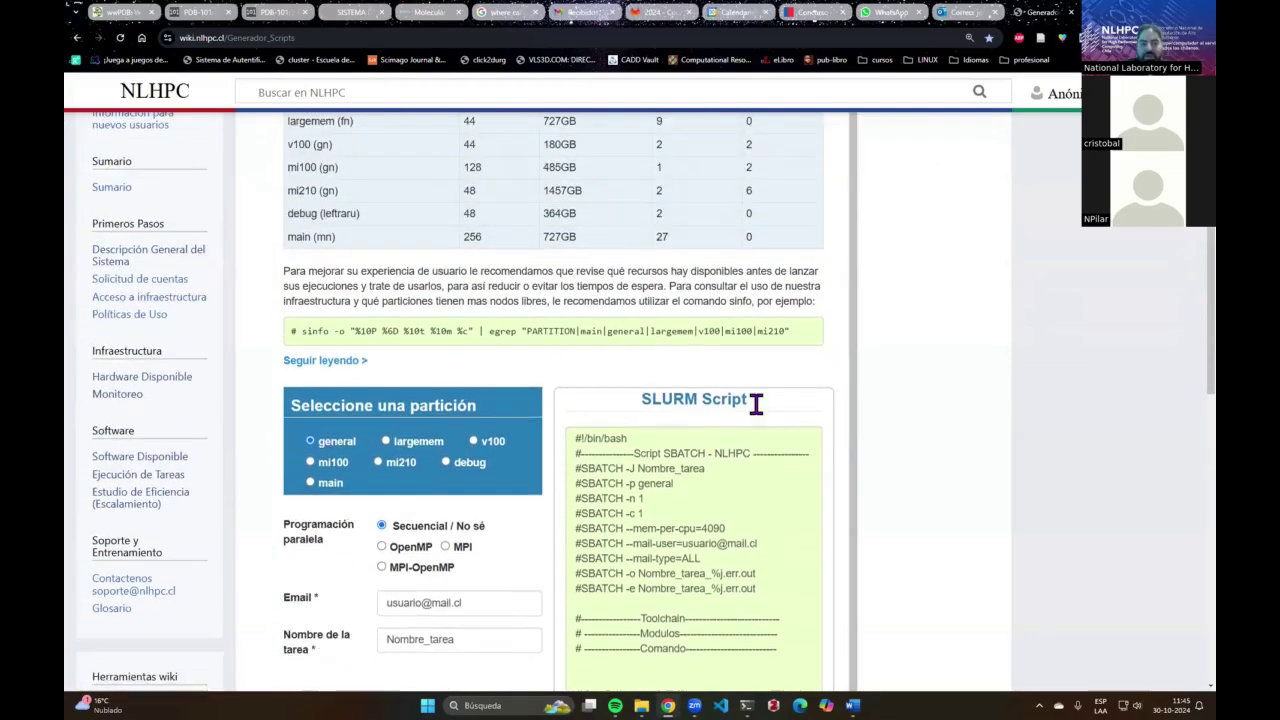
pyautogui.scroll(-3, 756, 403)
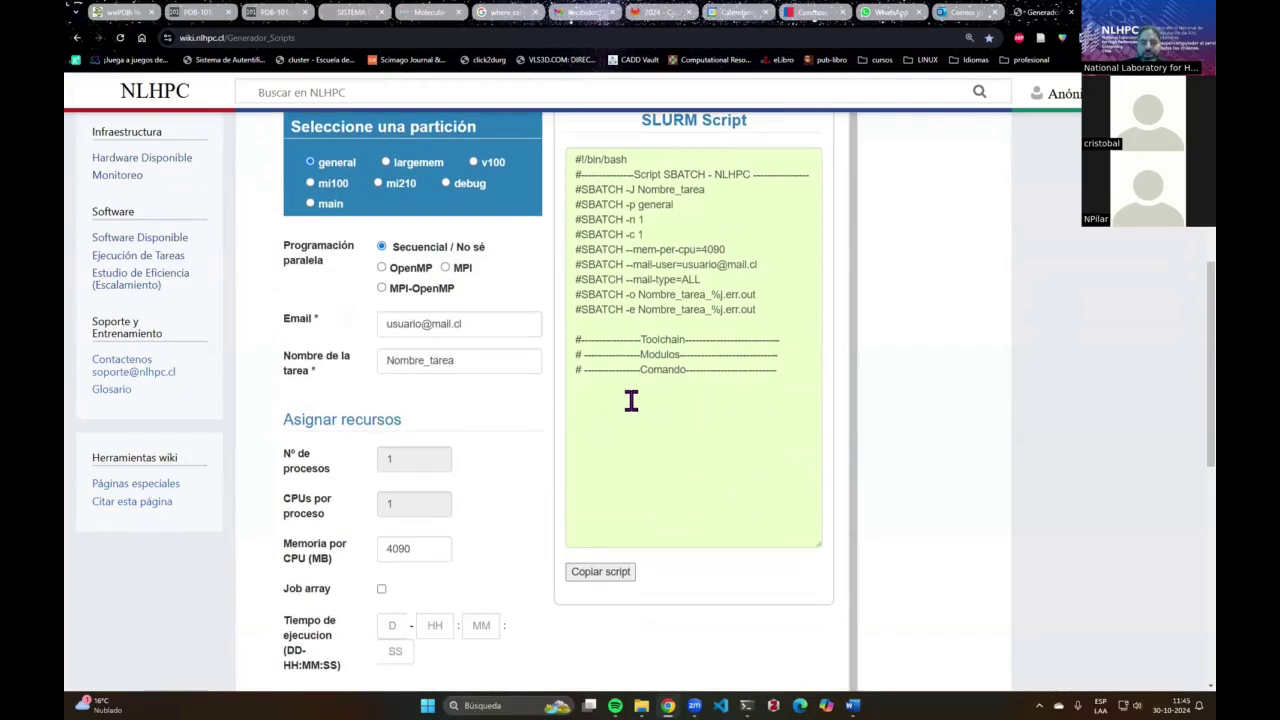
pyautogui.scroll(-1, 631, 400)
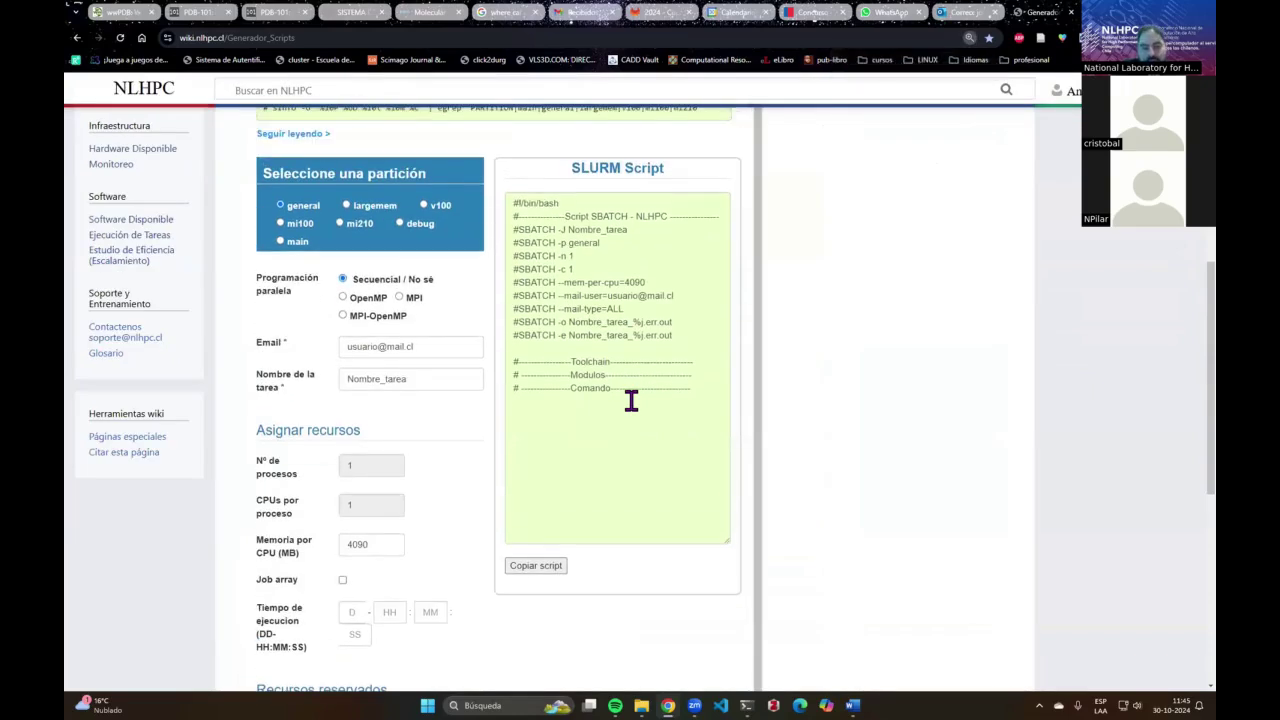
pyautogui.scroll(2, 631, 400)
pyautogui.scroll(1, 631, 400)
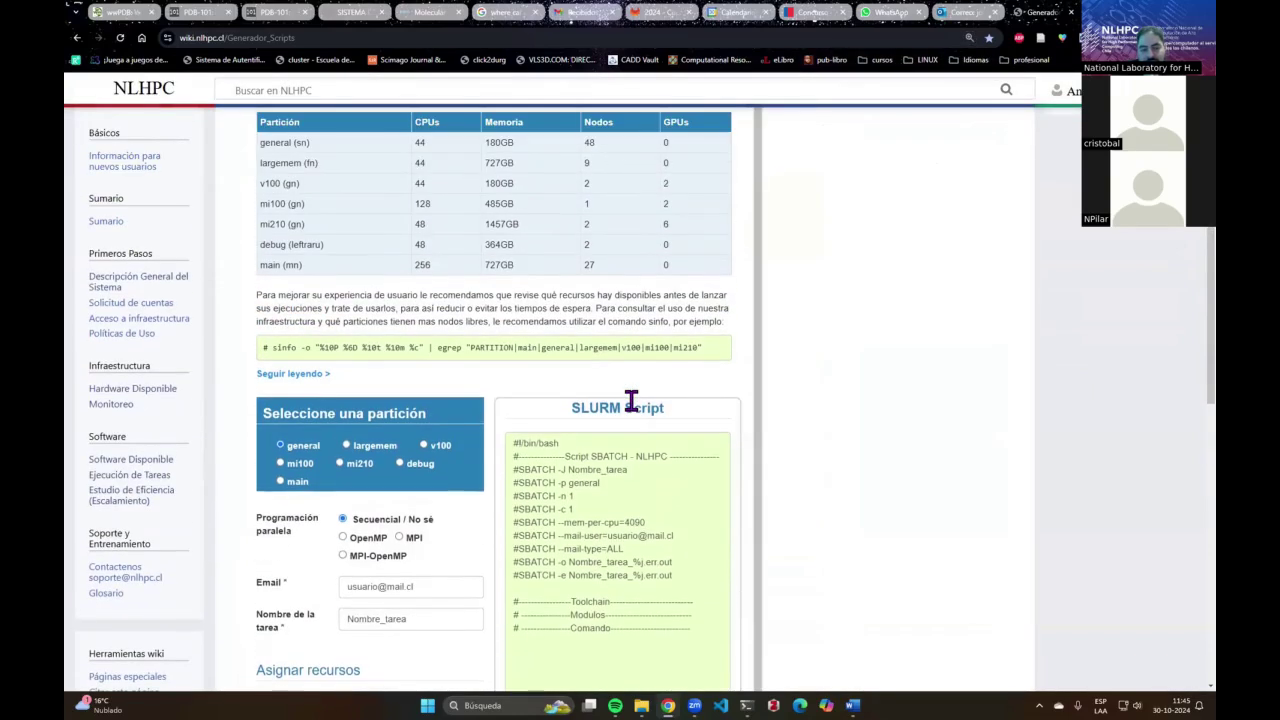
pyautogui.scroll(-1, 687, 459)
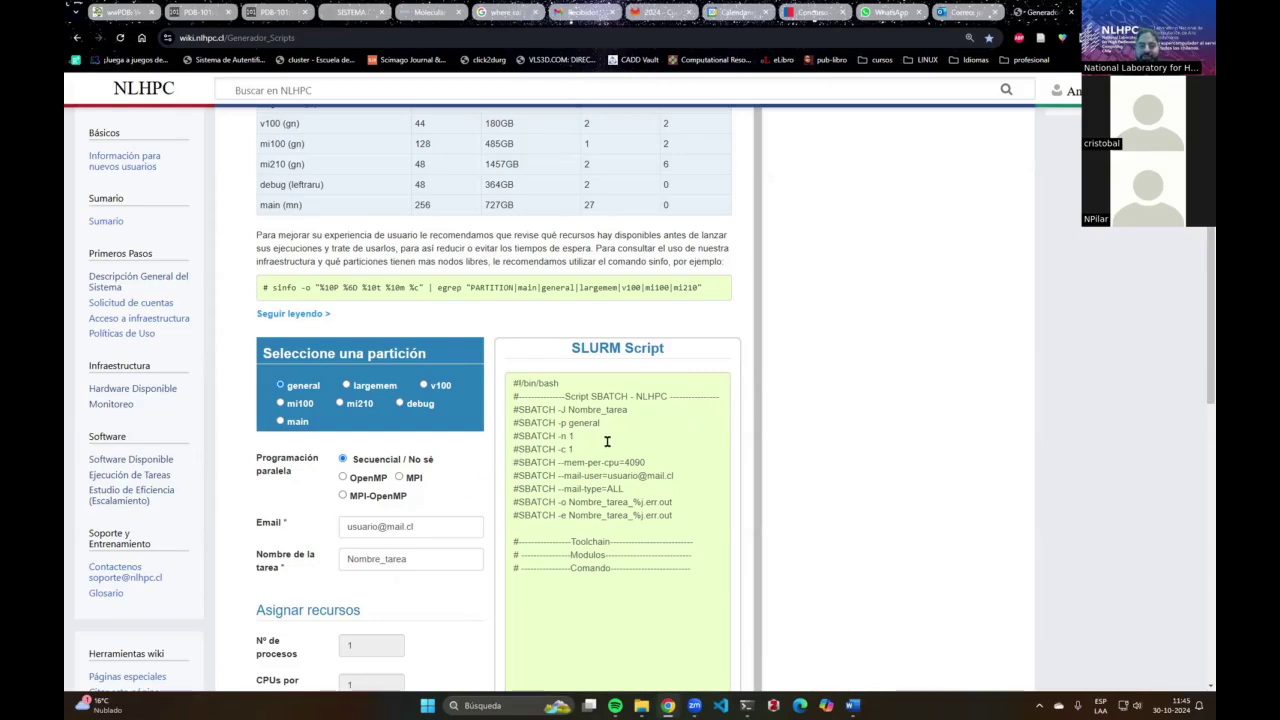
pyautogui.scroll(-1, 607, 441)
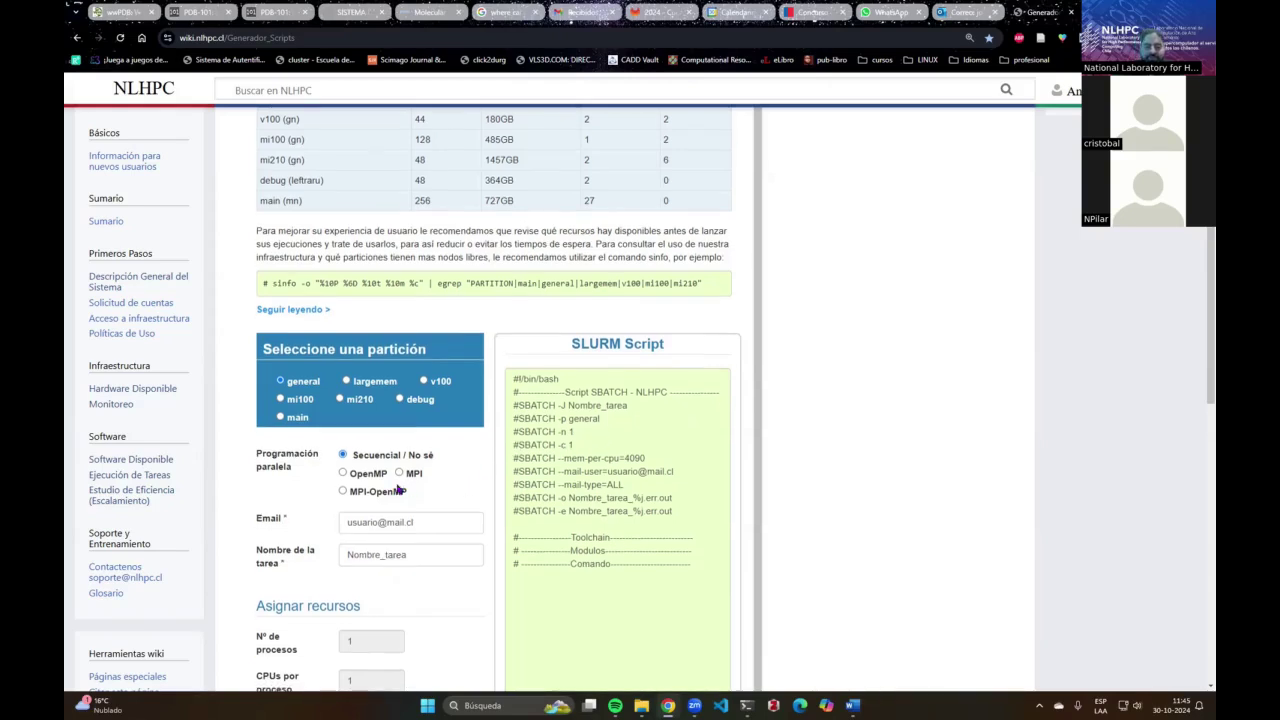
# Choose MPI-OpenMP as the parallel programming mode and name the task curso_hibrido.
pyautogui.click(344, 492)
pyautogui.scroll(-3, 530, 455)
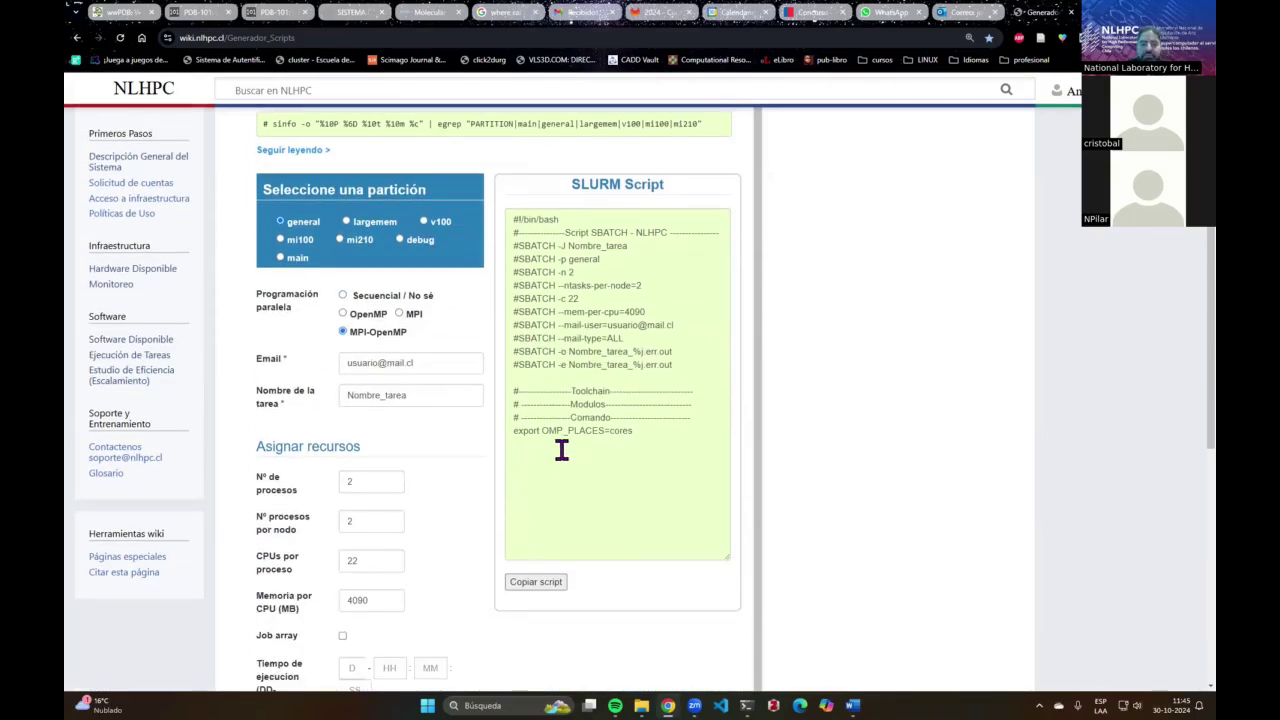
pyautogui.click(411, 400)
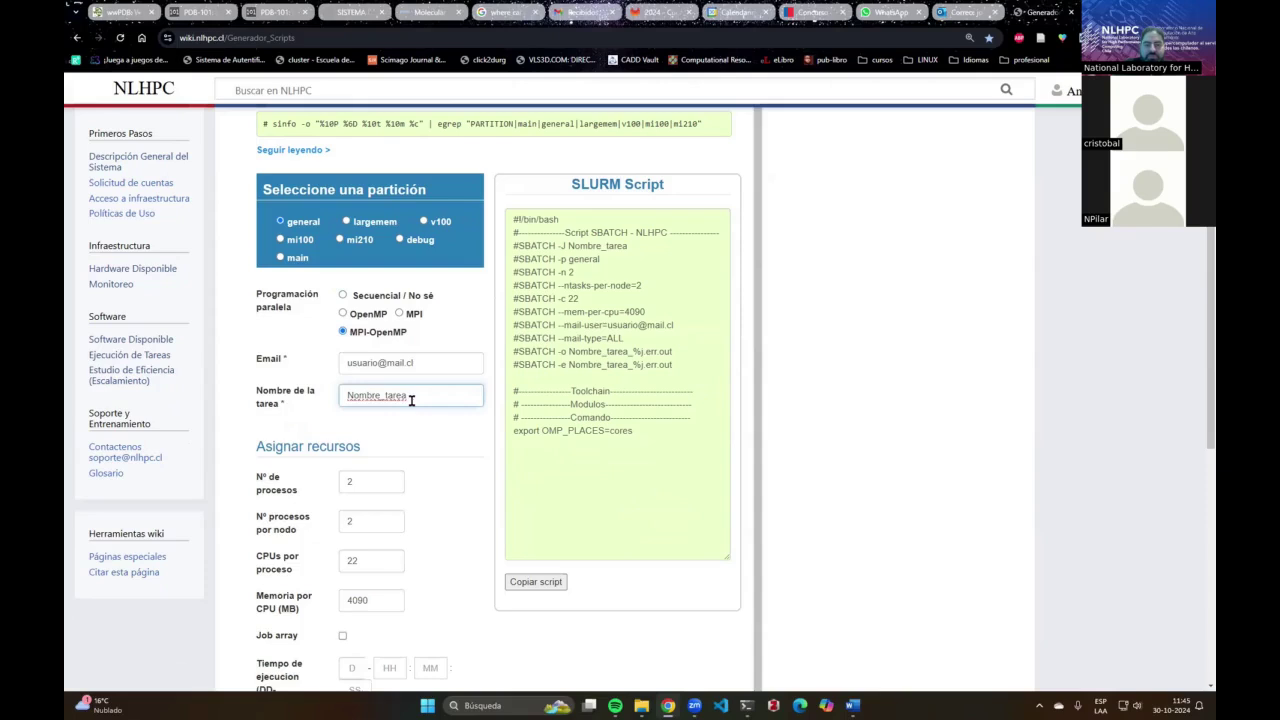
pyautogui.doubleClick(411, 400)
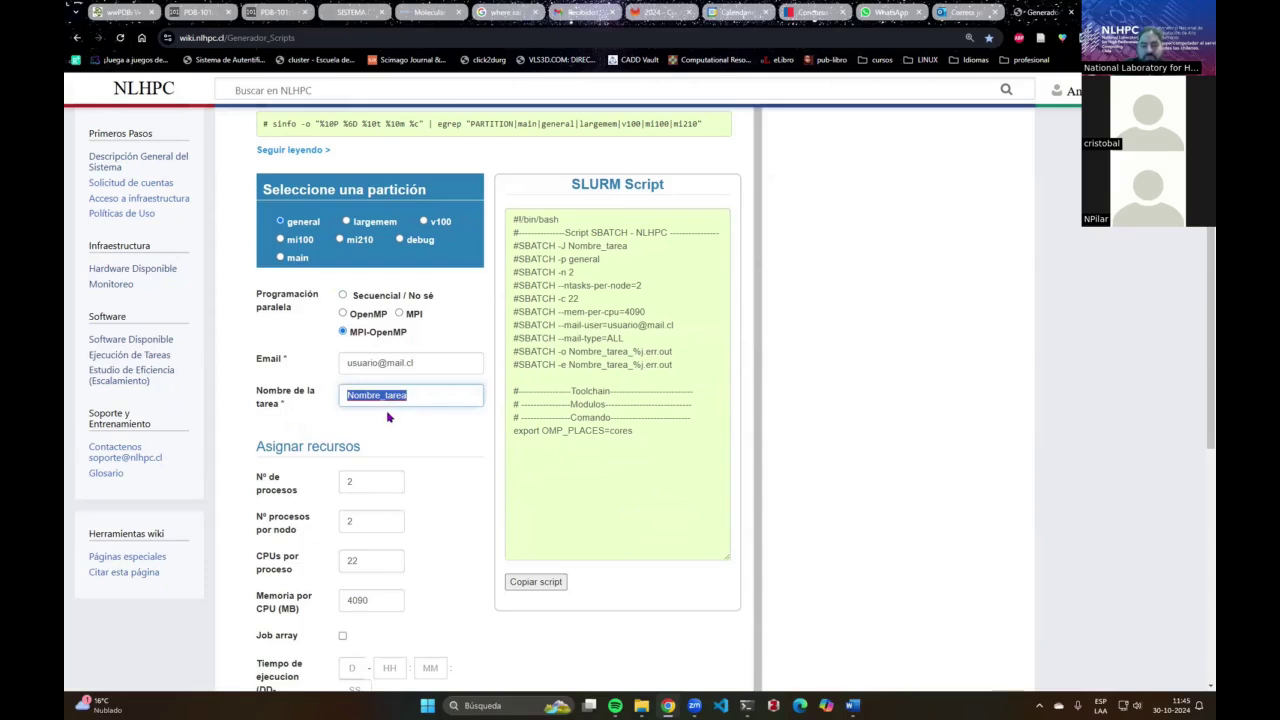
pyautogui.write('curso')
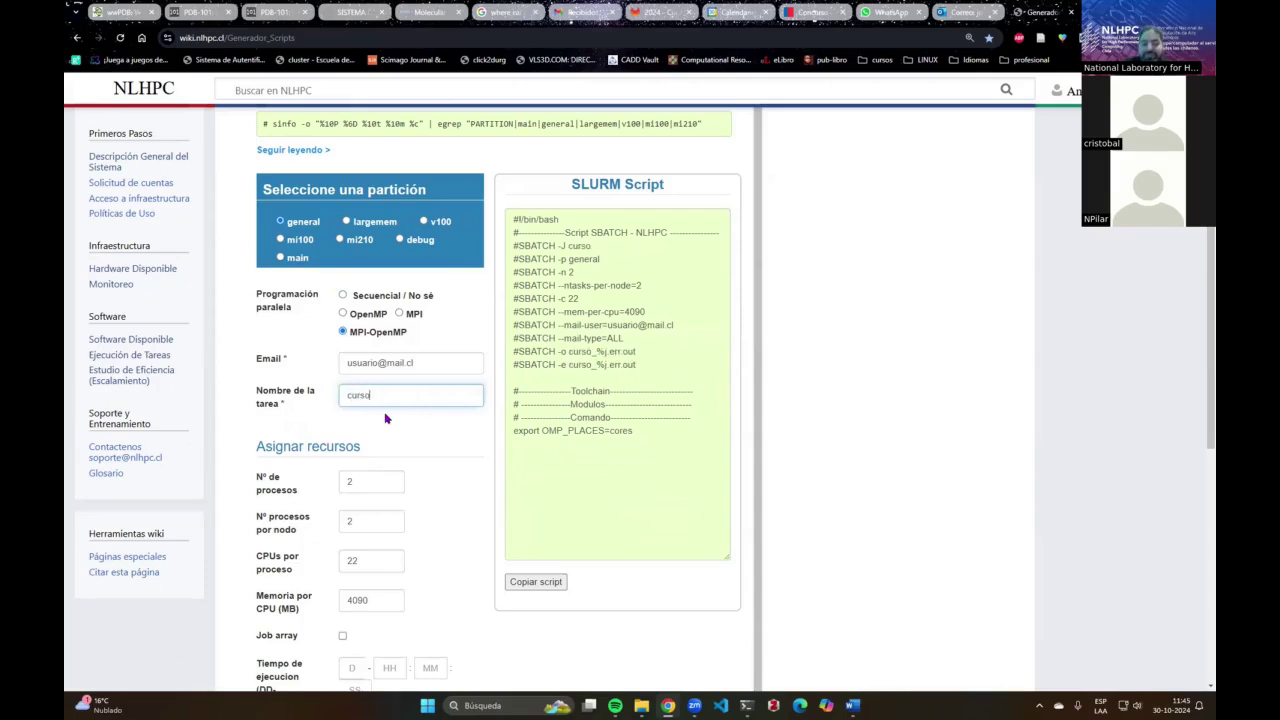
pyautogui.write('_hibrid')
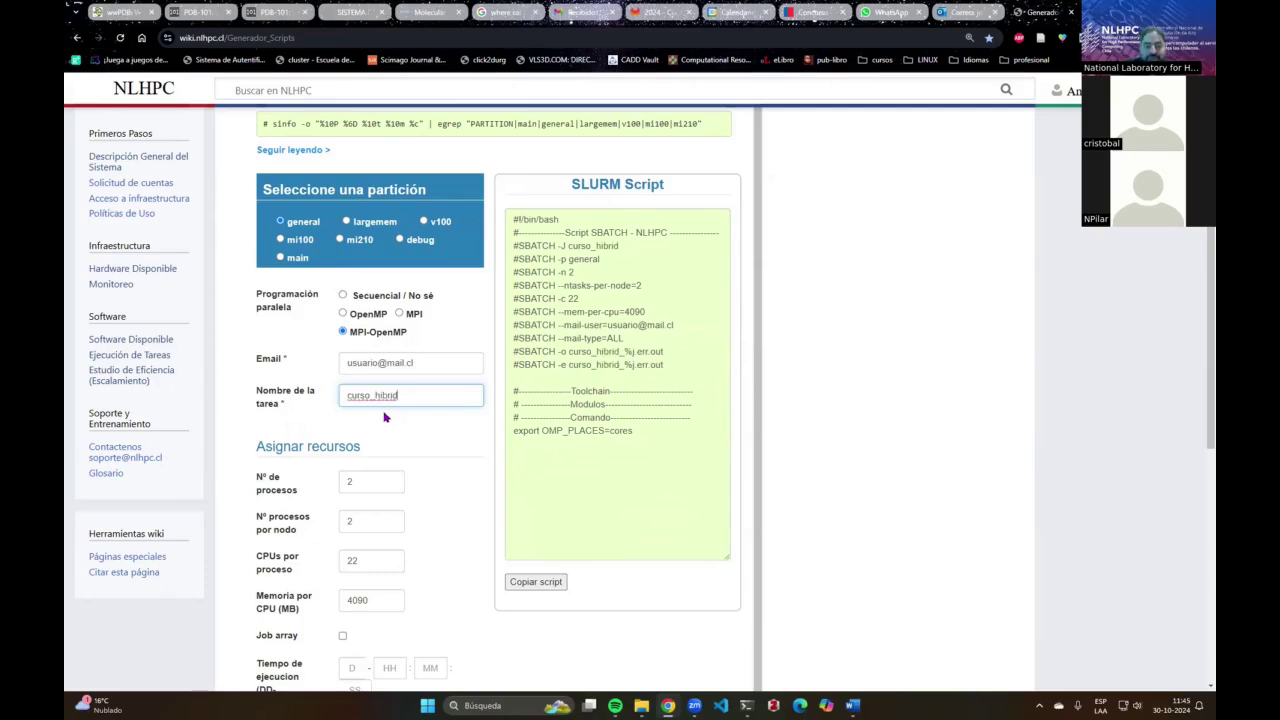
pyautogui.write('o')
# Compare the OpenMP and MPI modes, settle on OpenMP, and select the main partition.
pyautogui.scroll(-2, 400, 430)
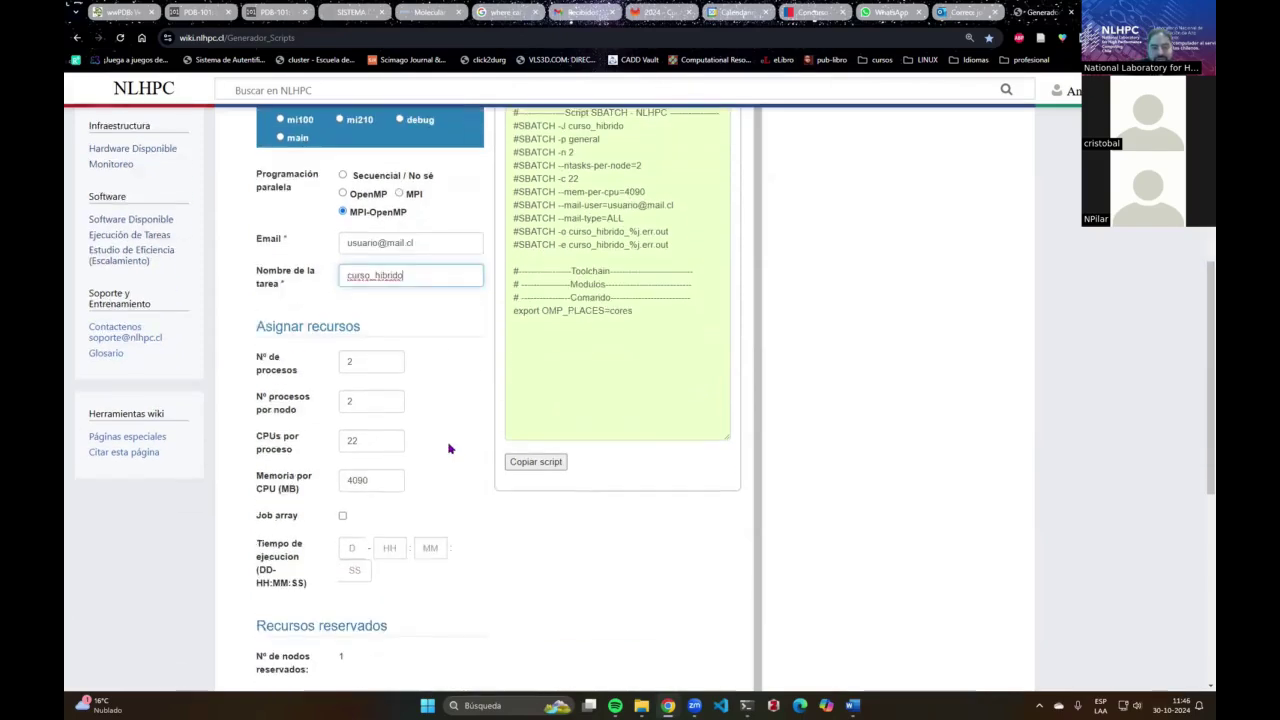
pyautogui.scroll(1, 511, 383)
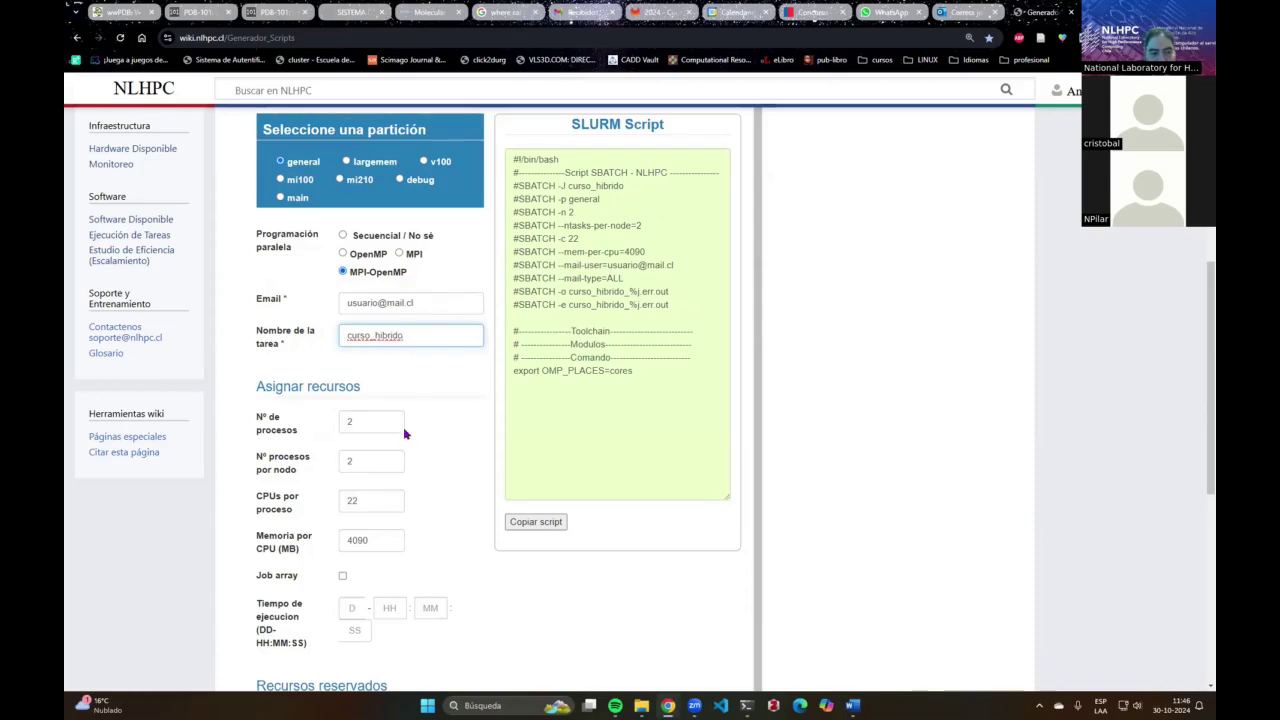
pyautogui.scroll(-1, 400, 420)
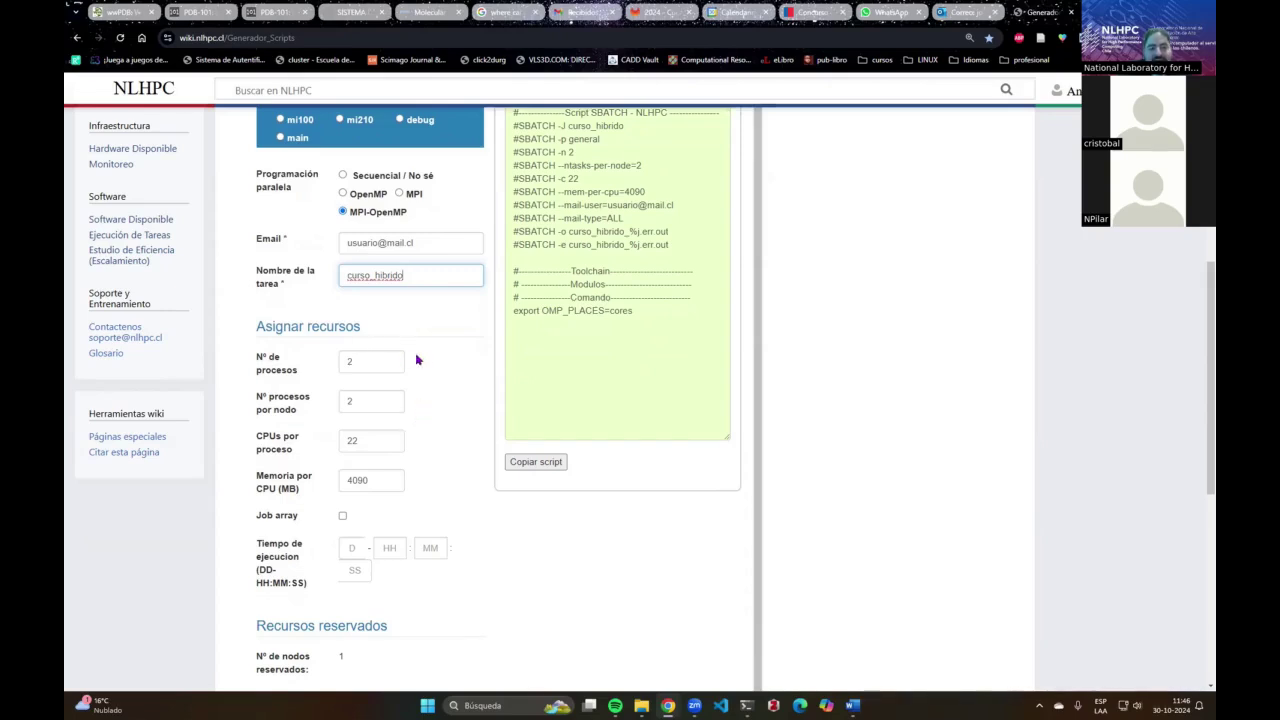
pyautogui.click(343, 195)
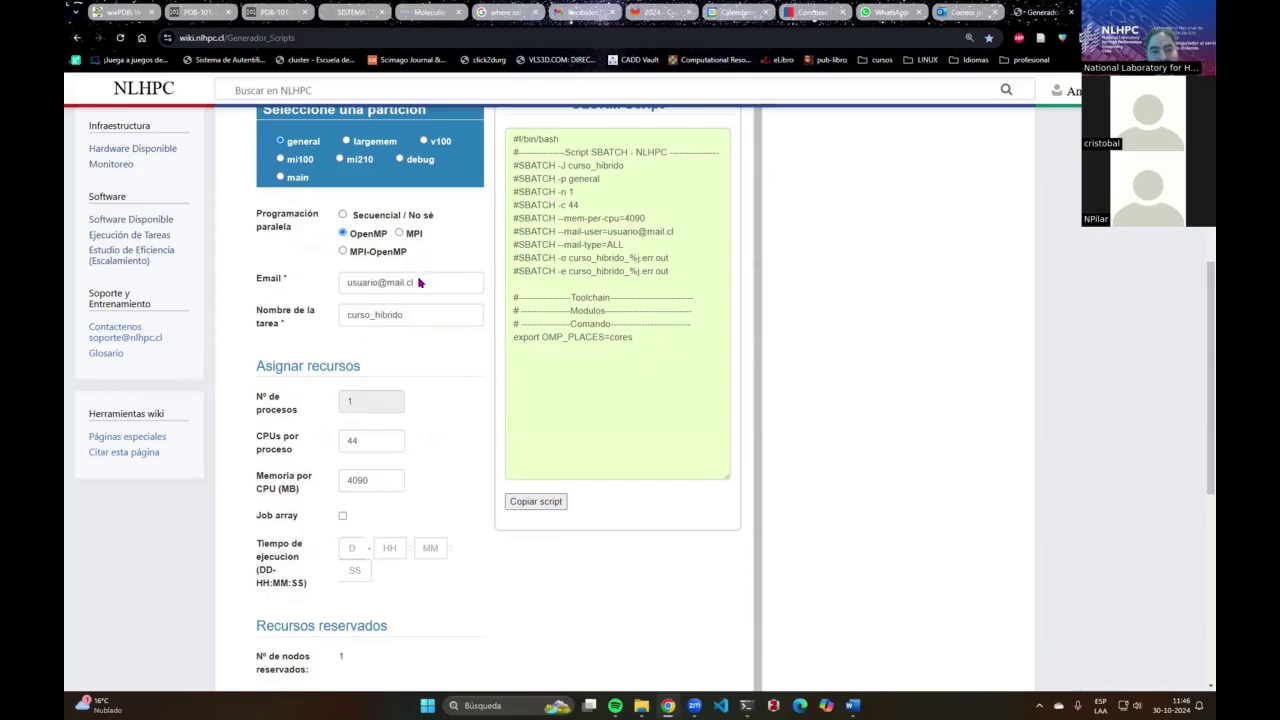
pyautogui.click(399, 234)
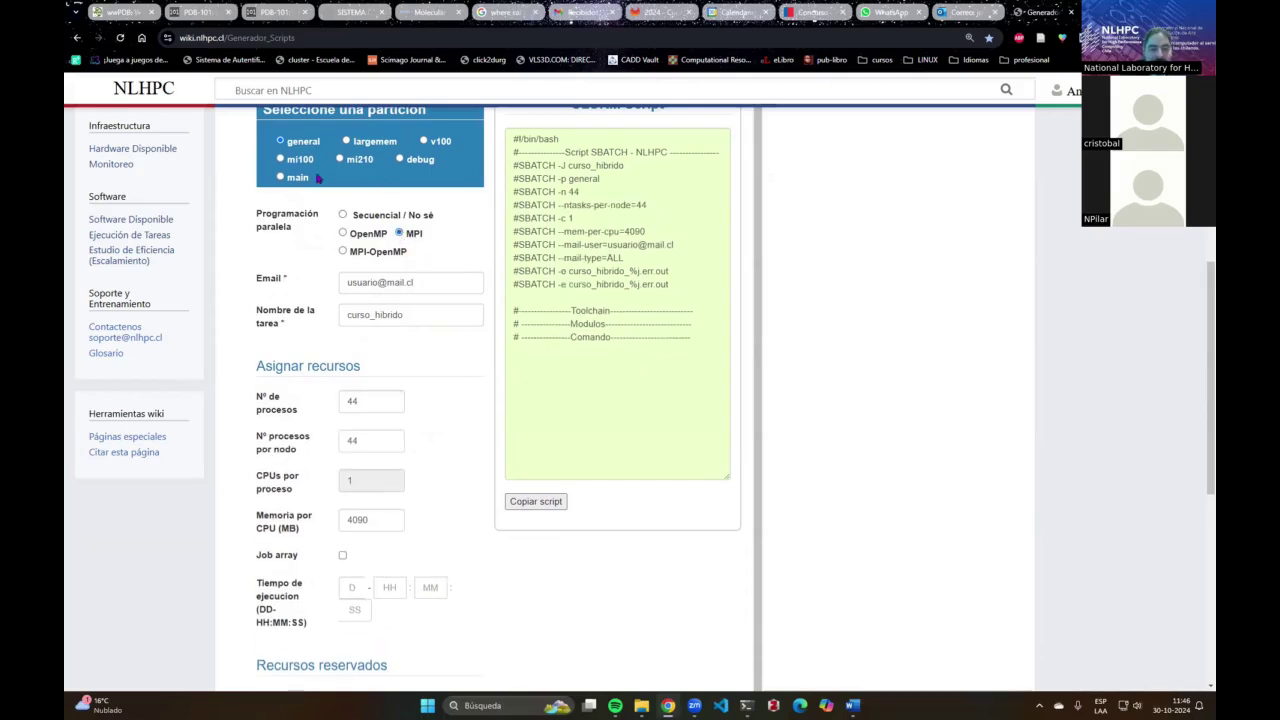
pyautogui.click(343, 234)
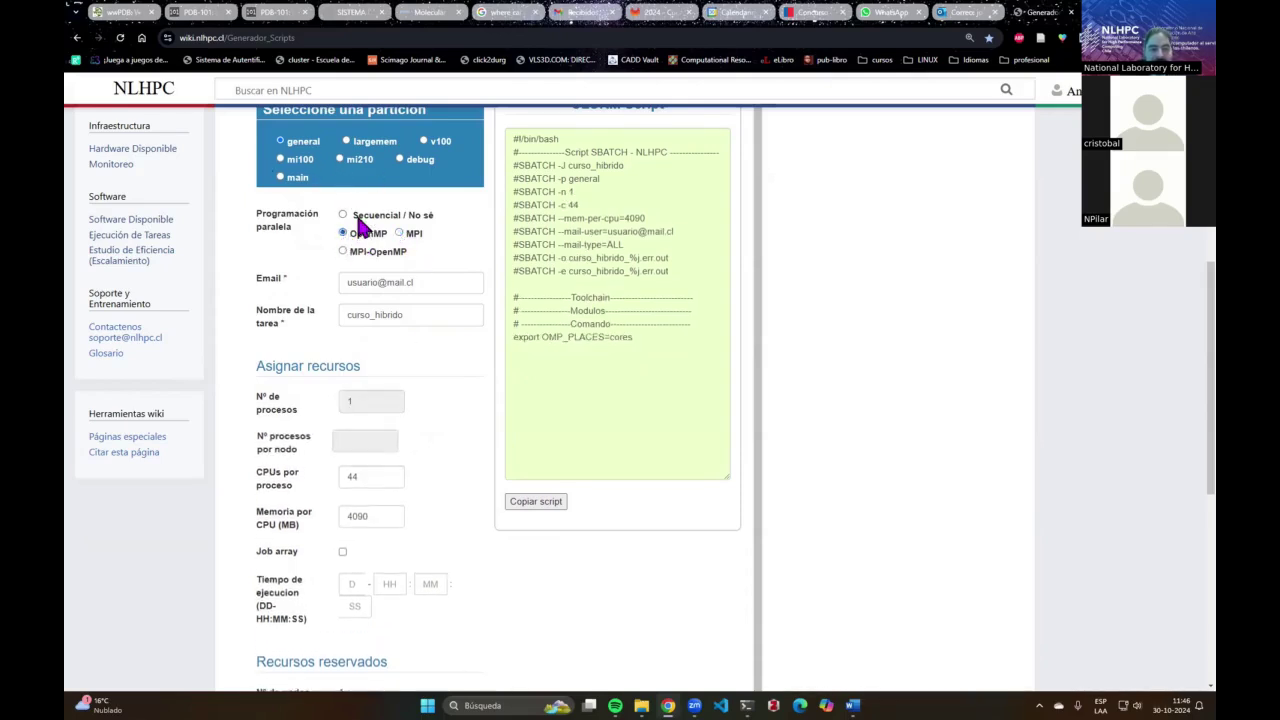
pyautogui.click(281, 178)
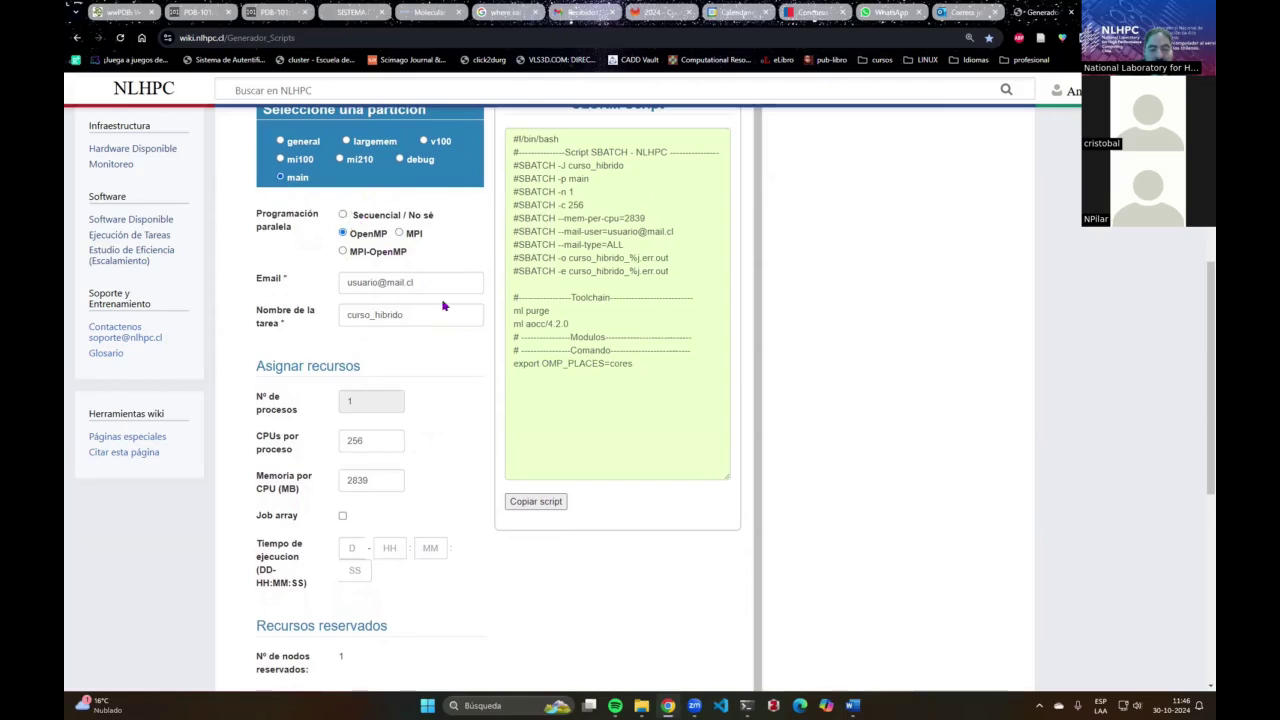
# Try to set the memory per CPU to 28392 MB and dismiss the alert.
pyautogui.doubleClick(386, 446)
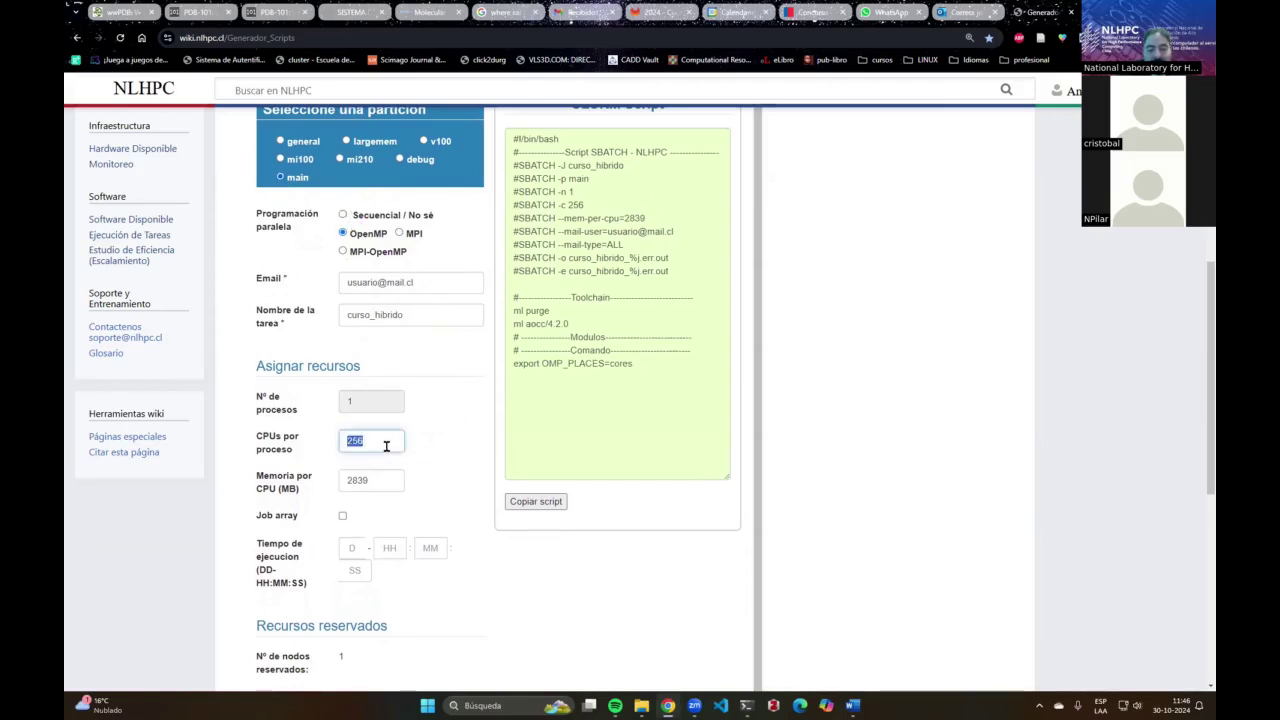
pyautogui.click(441, 440)
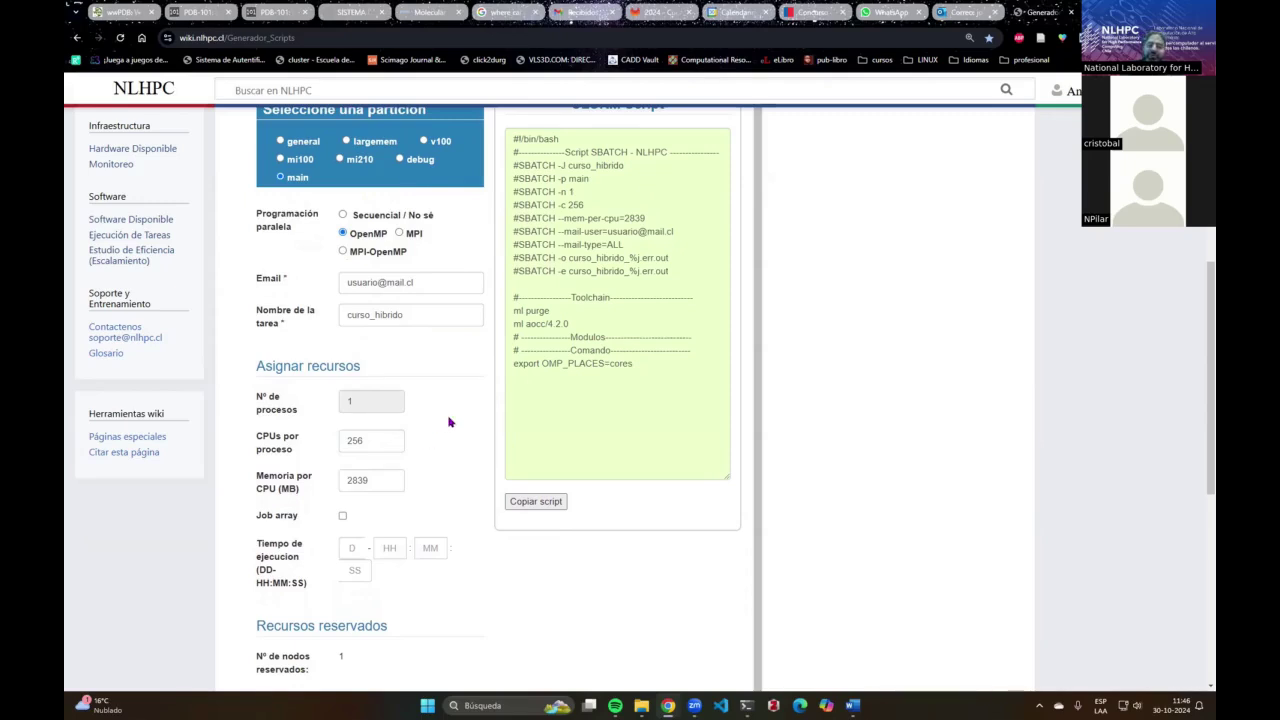
pyautogui.click(384, 479)
pyautogui.write('2')
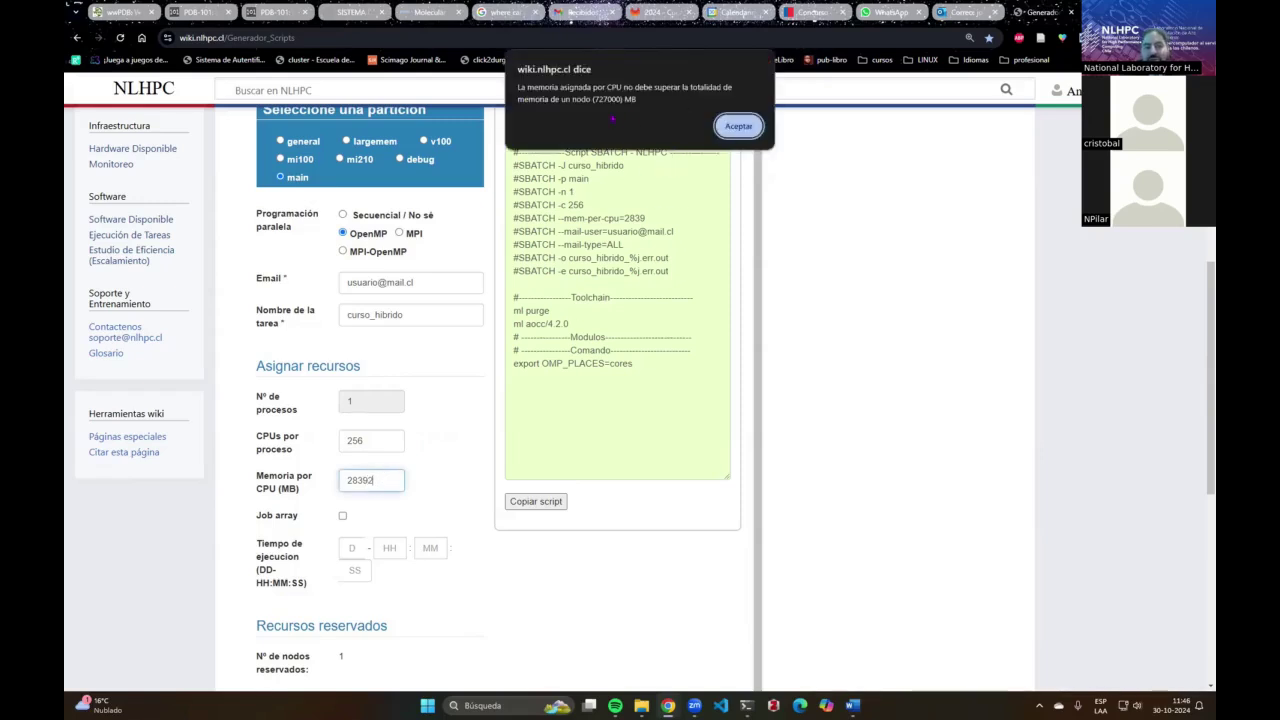
pyautogui.moveTo(644, 100); pyautogui.dragTo(549, 115)
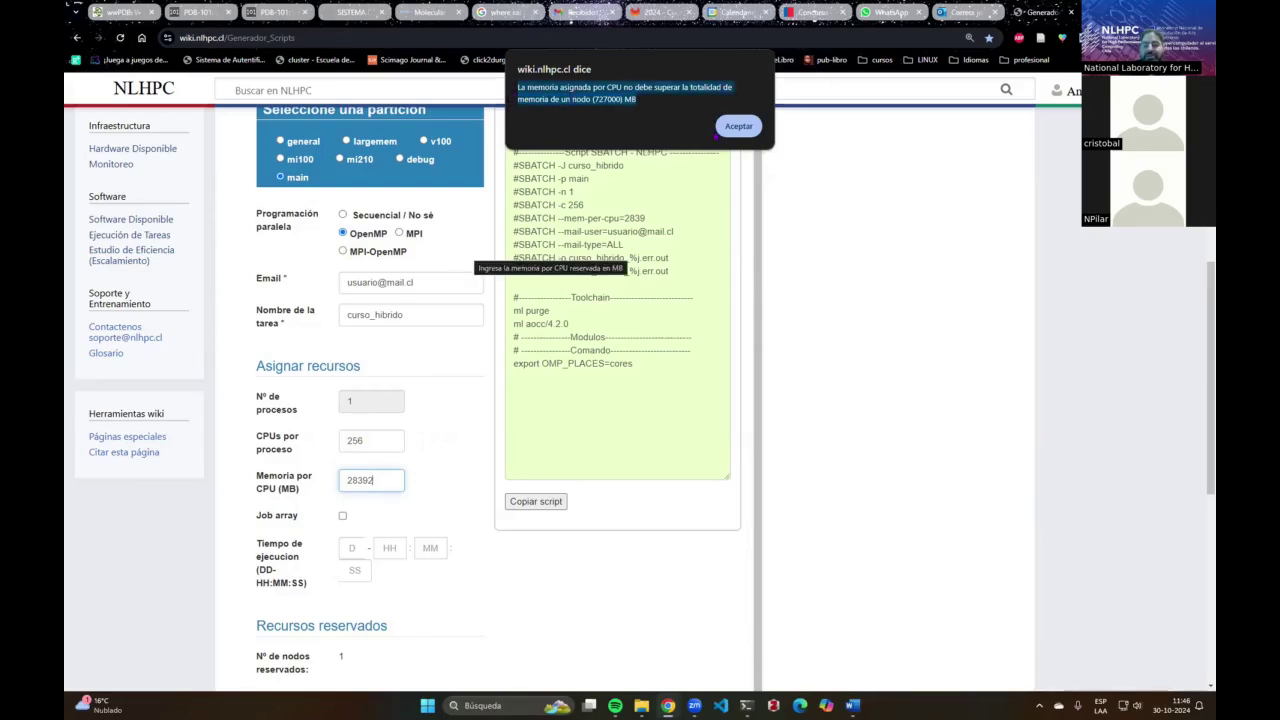
pyautogui.click(738, 126)
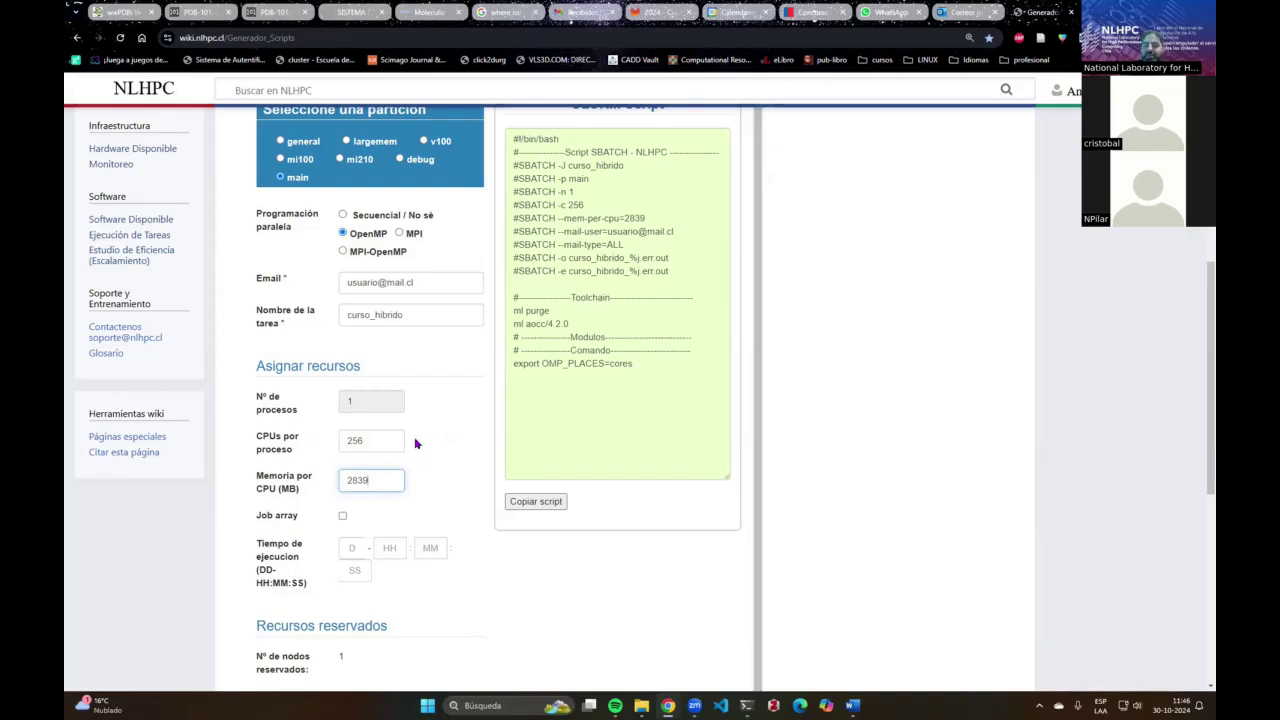
# Review the reserved nodes, CPUs and memory, the toolchain options and the generated SLURM script.
pyautogui.scroll(-3, 457, 440)
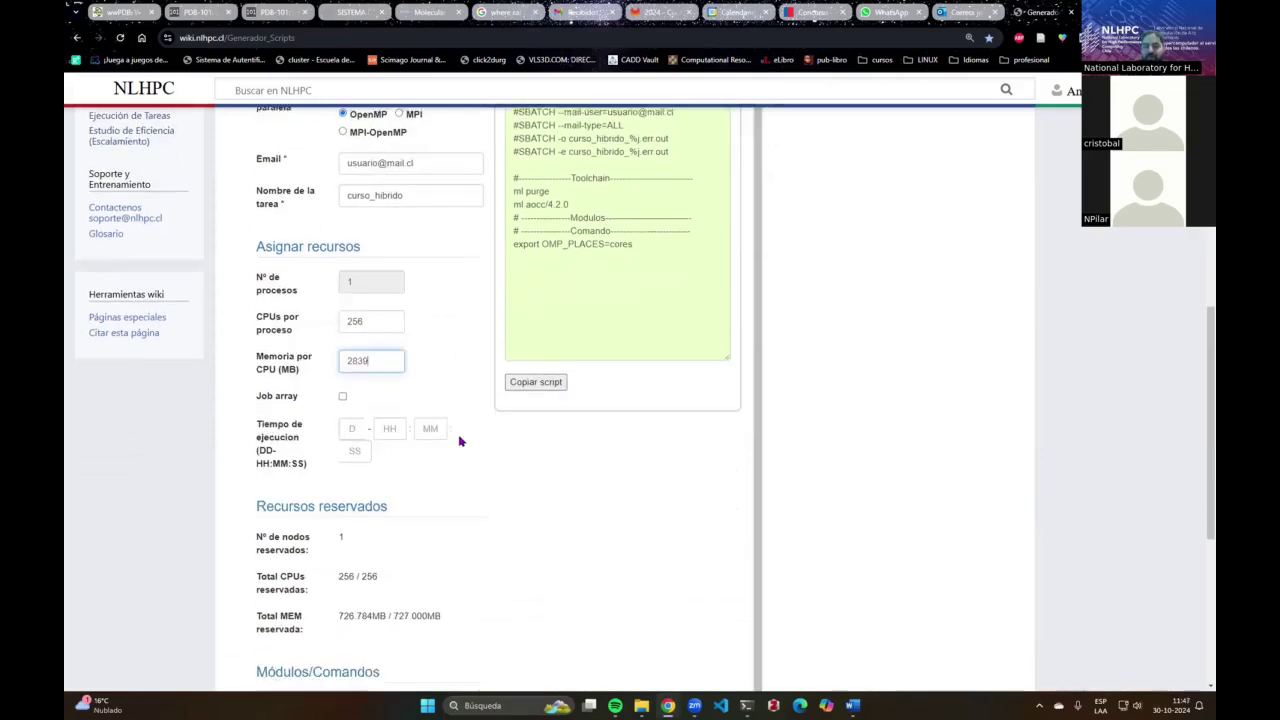
pyautogui.scroll(-1, 513, 486)
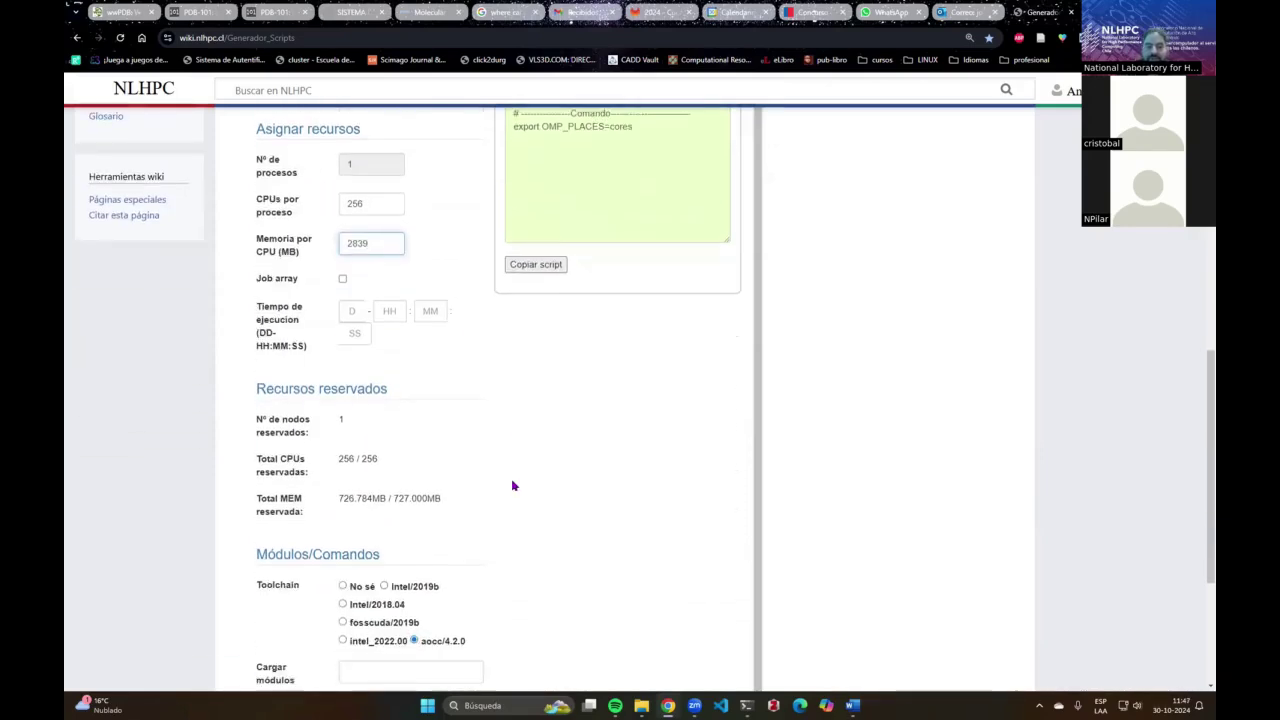
pyautogui.scroll(3, 512, 485)
pyautogui.scroll(2, 512, 486)
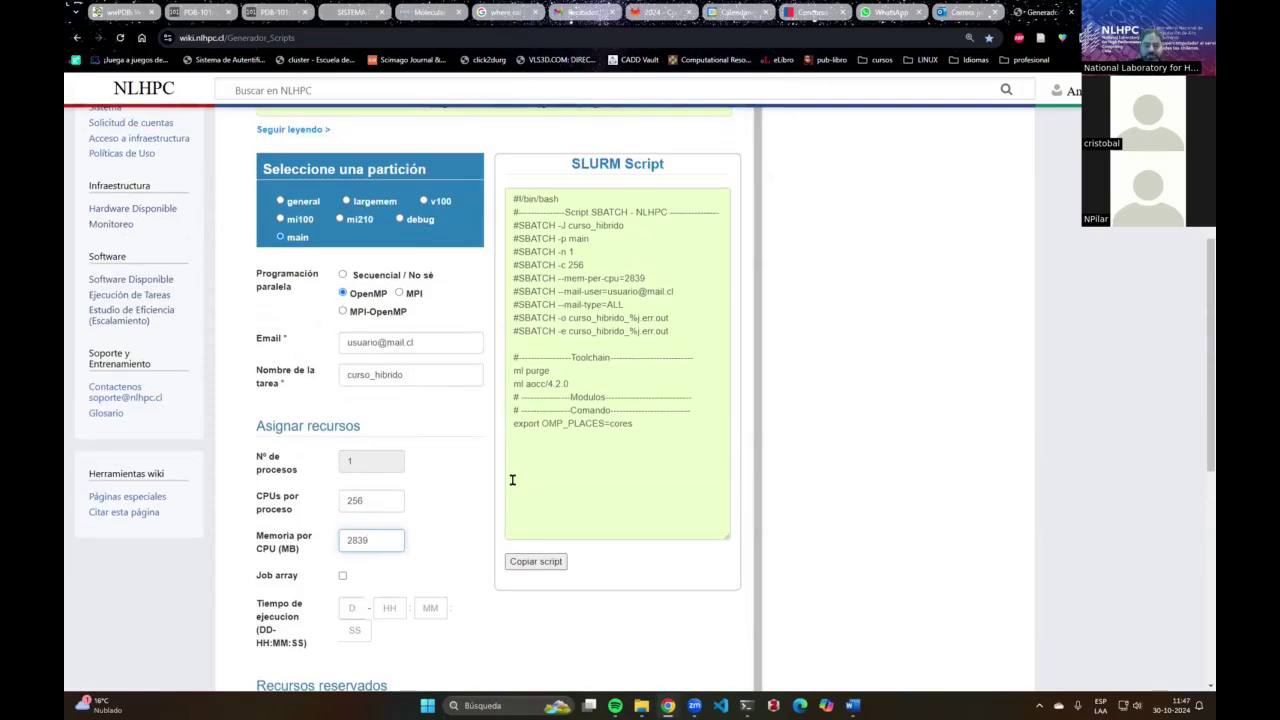
# Switch the parallel programming mode to MPI-OpenMP and review its process count, processes per node and CPUs per process.
pyautogui.click(344, 311)
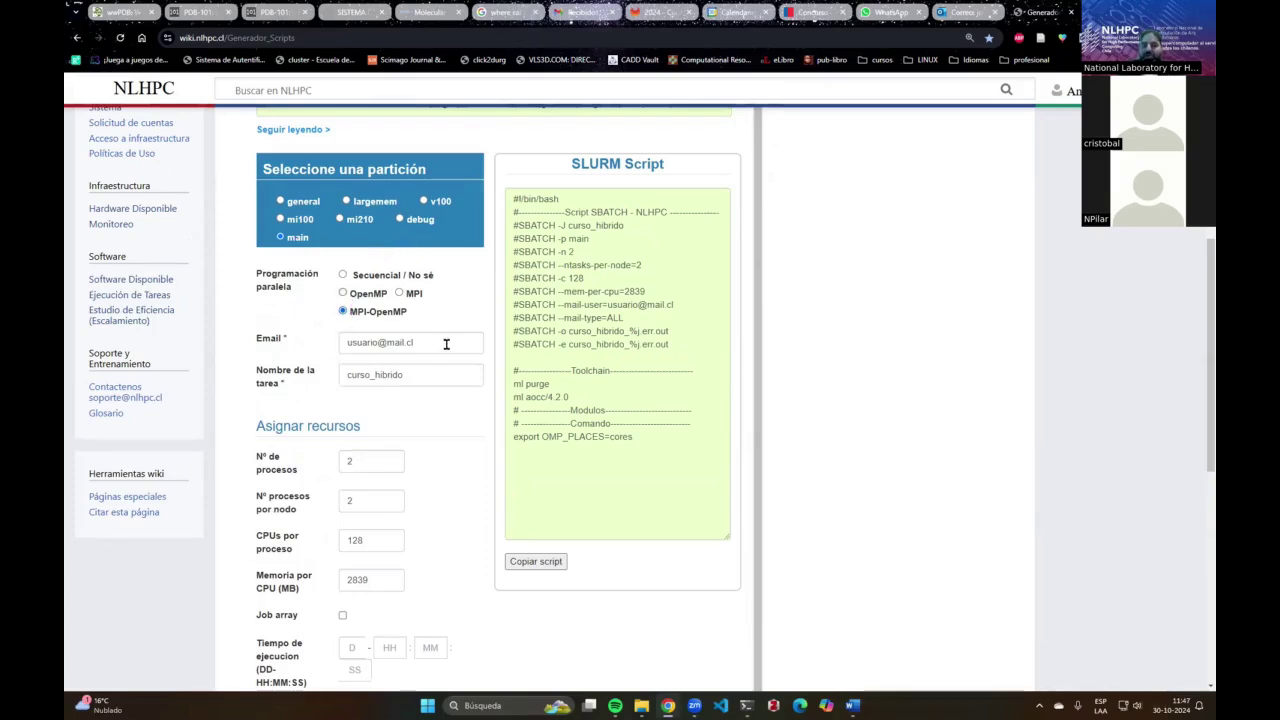
pyautogui.scroll(1, 440, 355)
pyautogui.scroll(-1, 437, 368)
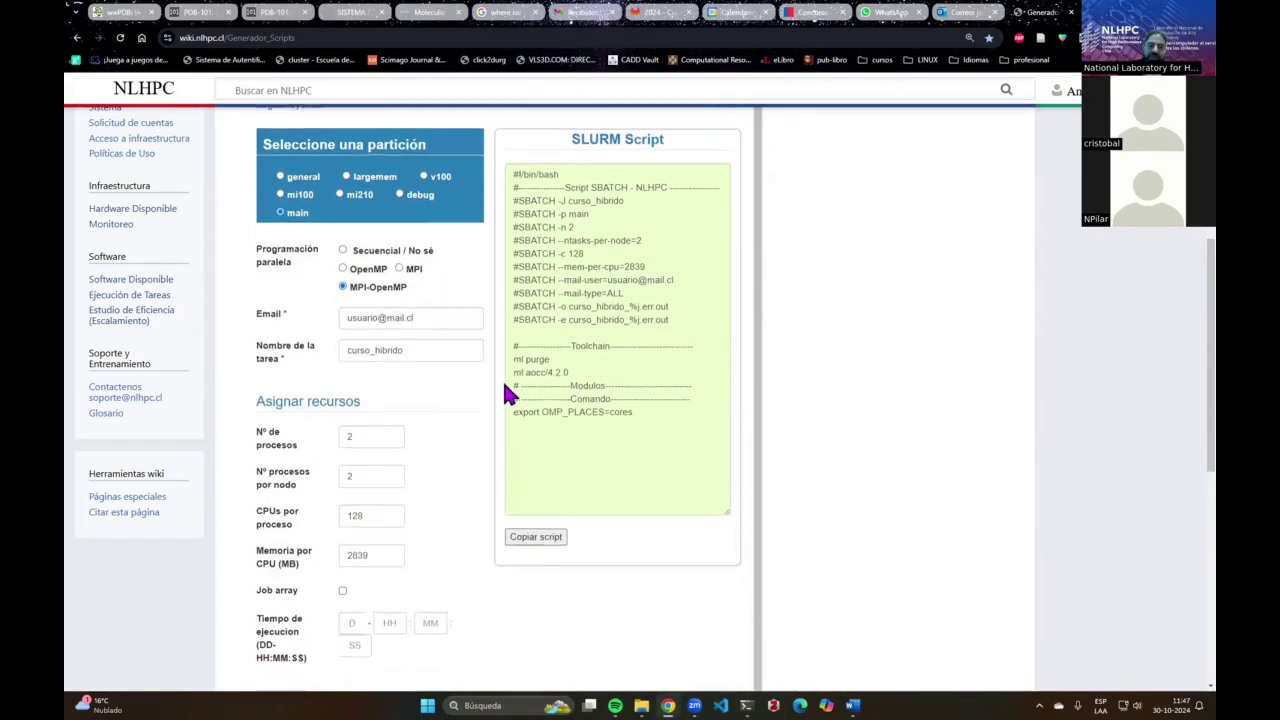
pyautogui.scroll(-1, 506, 393)
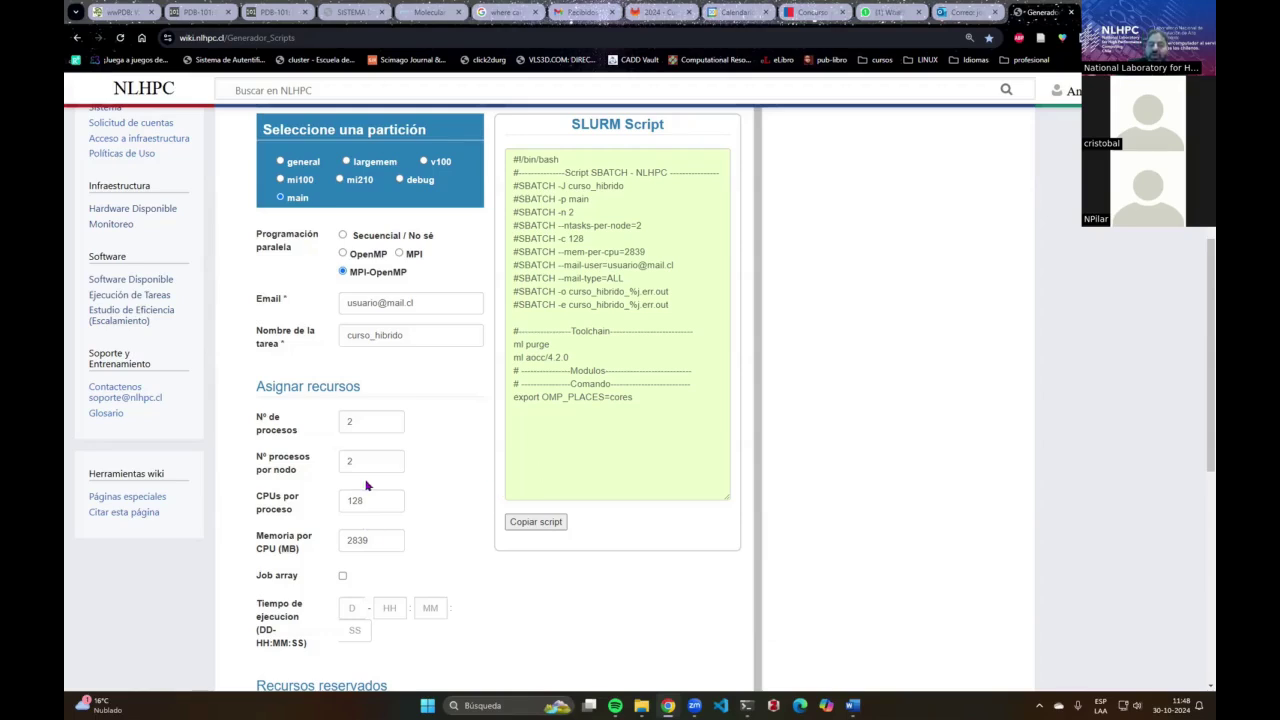
pyautogui.doubleClick(362, 422)
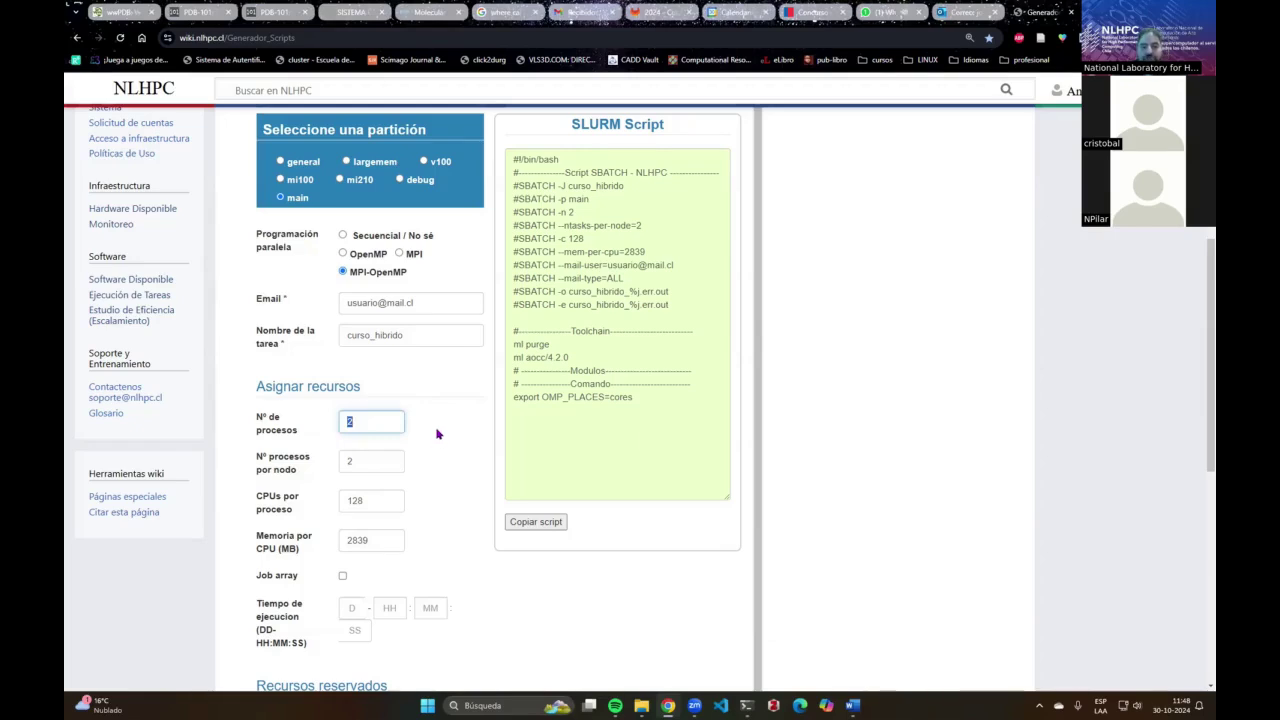
pyautogui.click(437, 433)
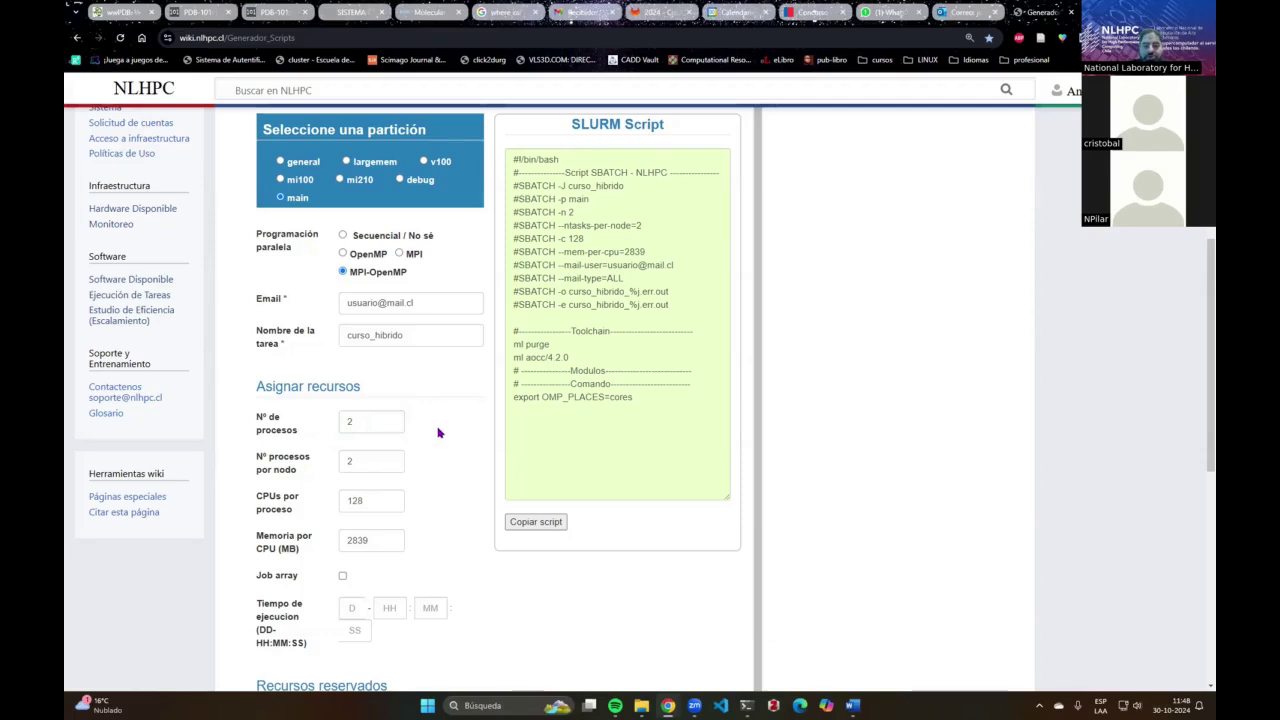
# Try to set the number of processes per node to 5 and dismiss the alert.
pyautogui.doubleClick(399, 461)
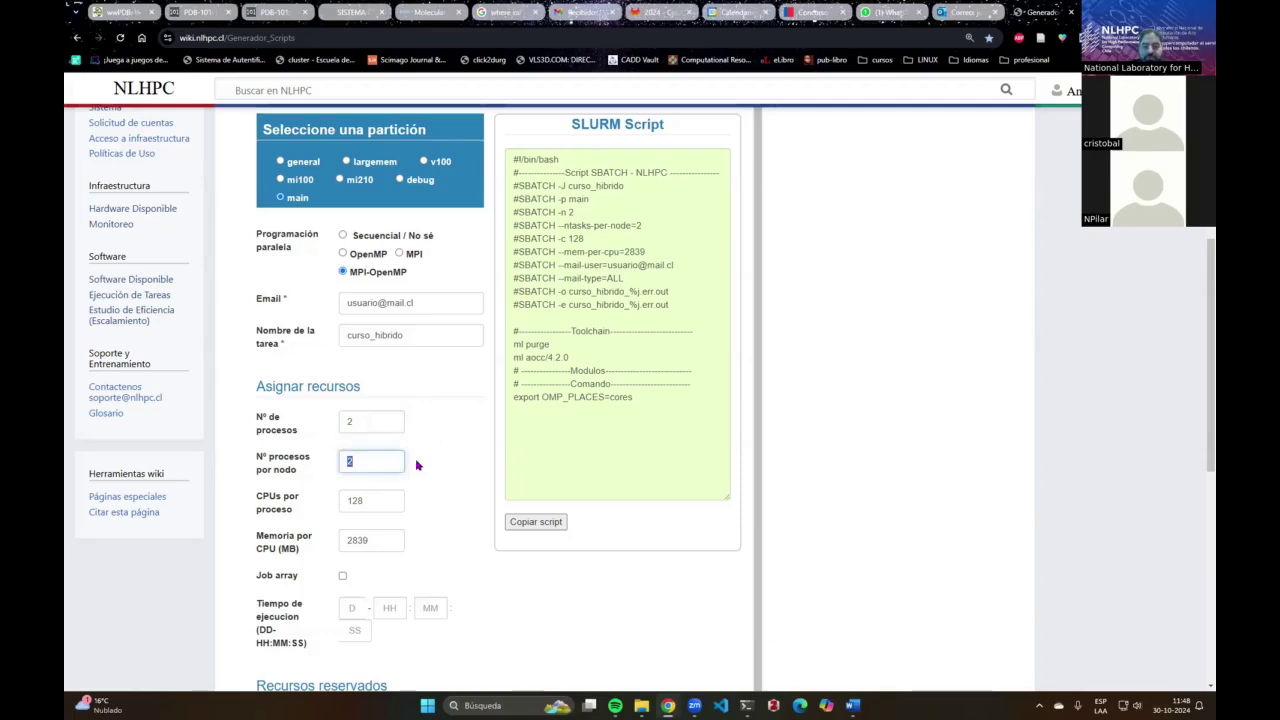
pyautogui.write('5')
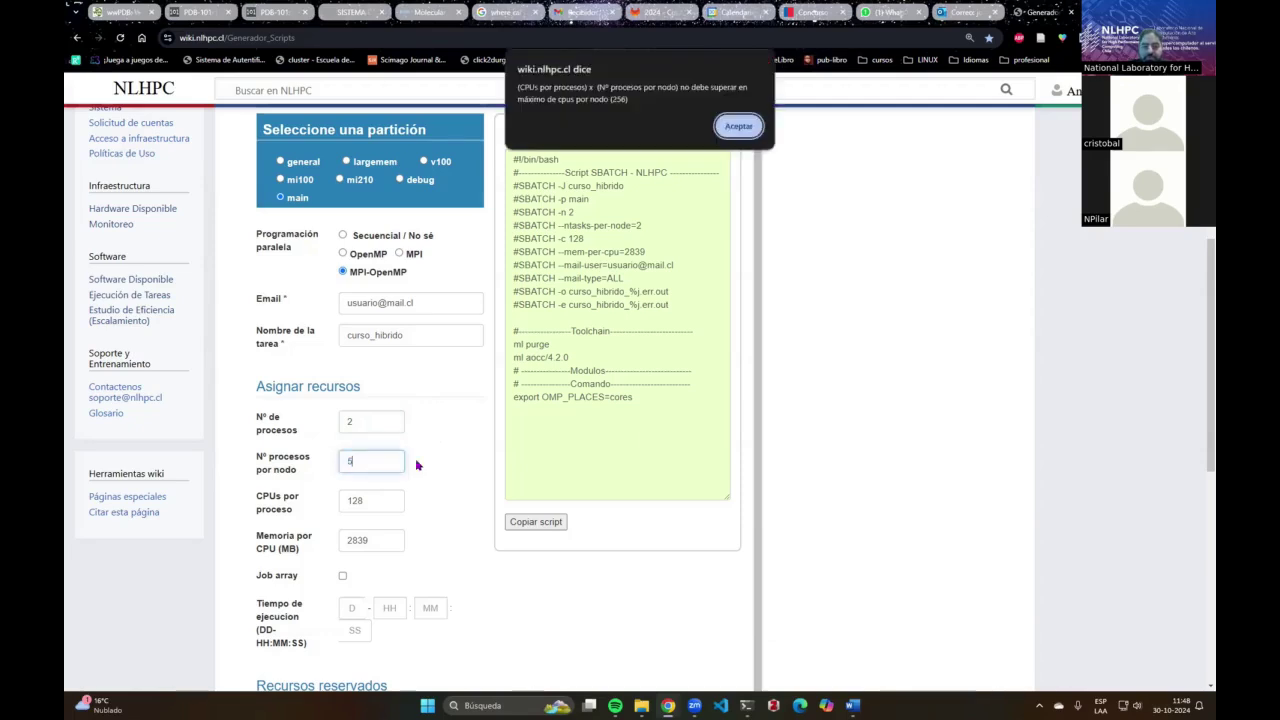
pyautogui.click(737, 122)
# Set the CPUs per process to 5 and copy the generated SLURM script.
pyautogui.doubleClick(373, 502)
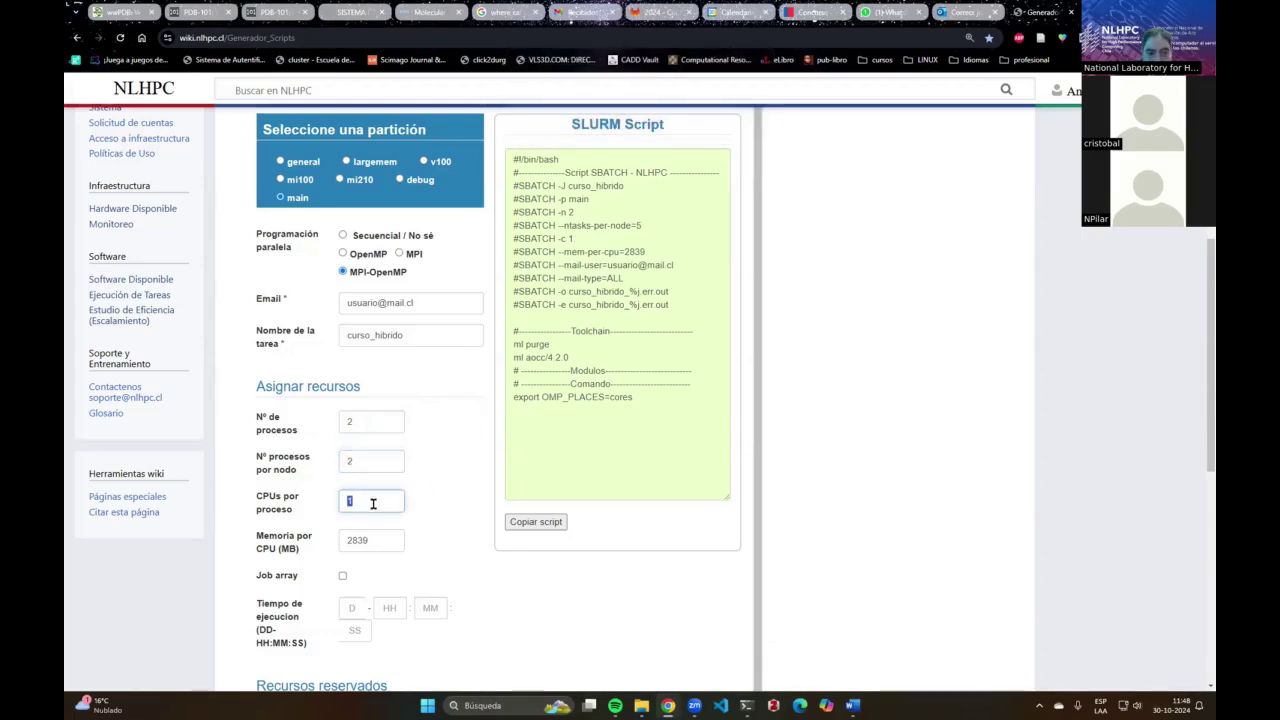
pyautogui.write('5')
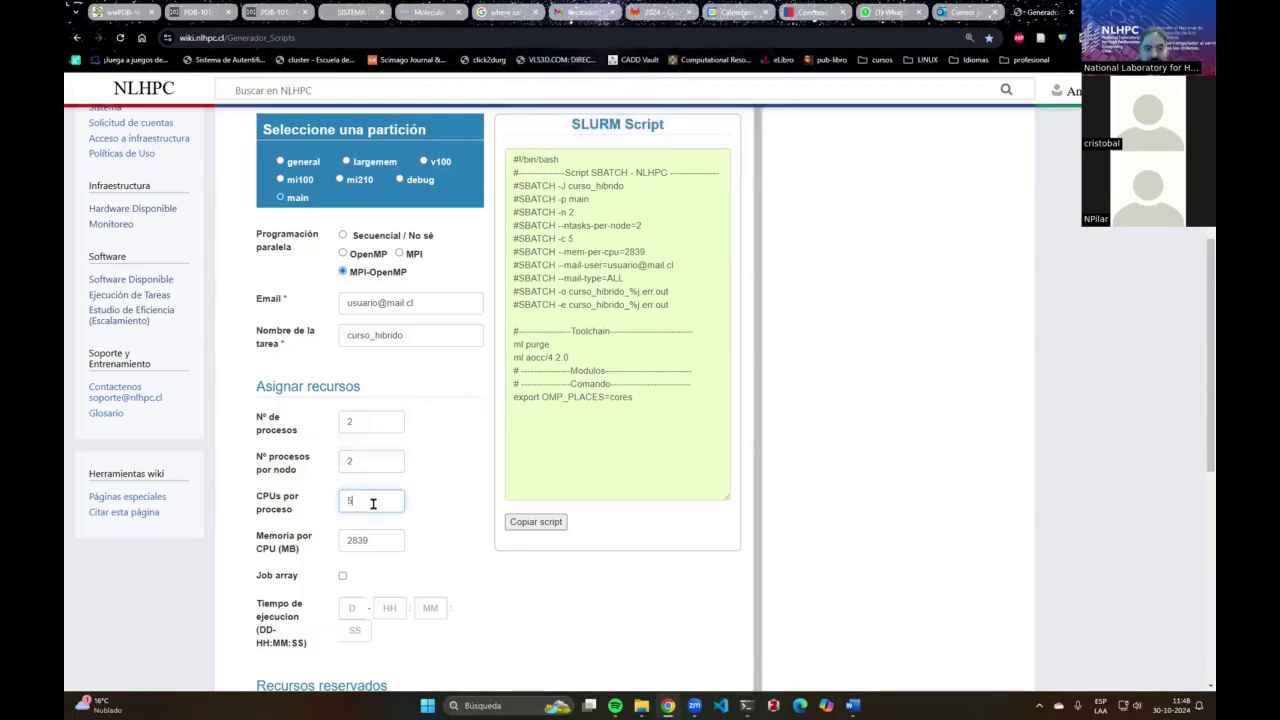
pyautogui.click(432, 499)
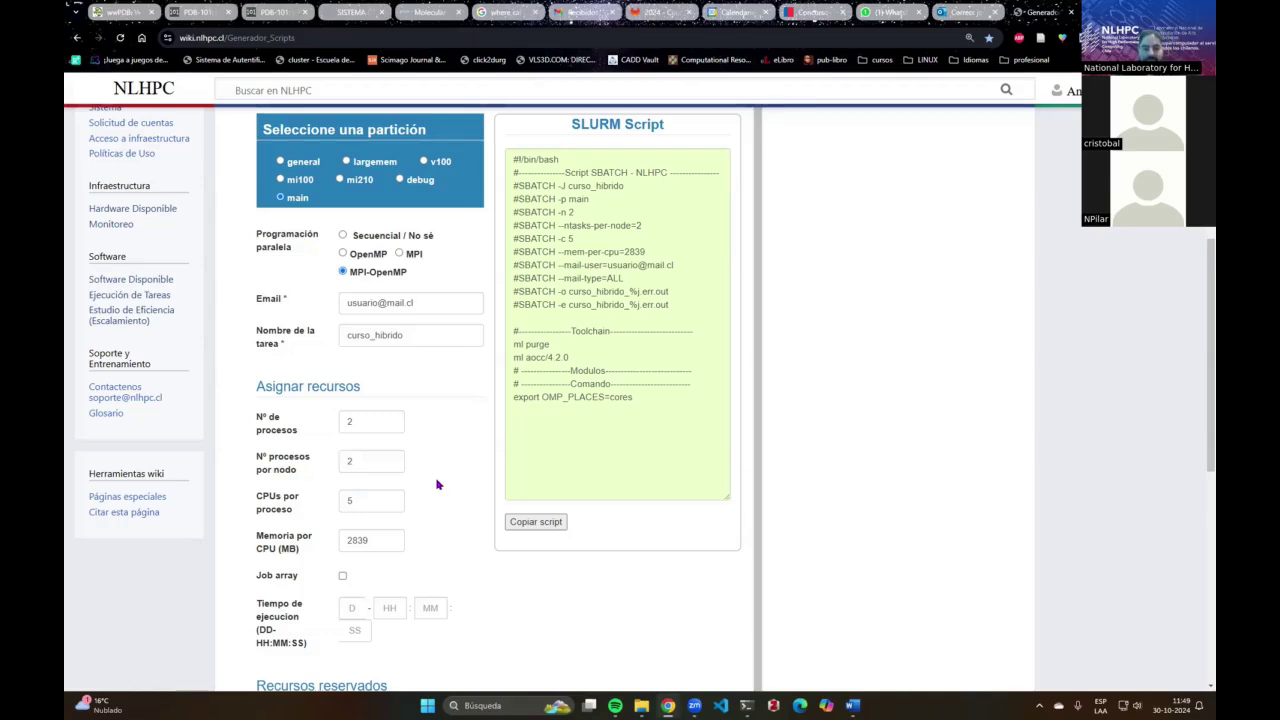
pyautogui.scroll(1, 562, 589)
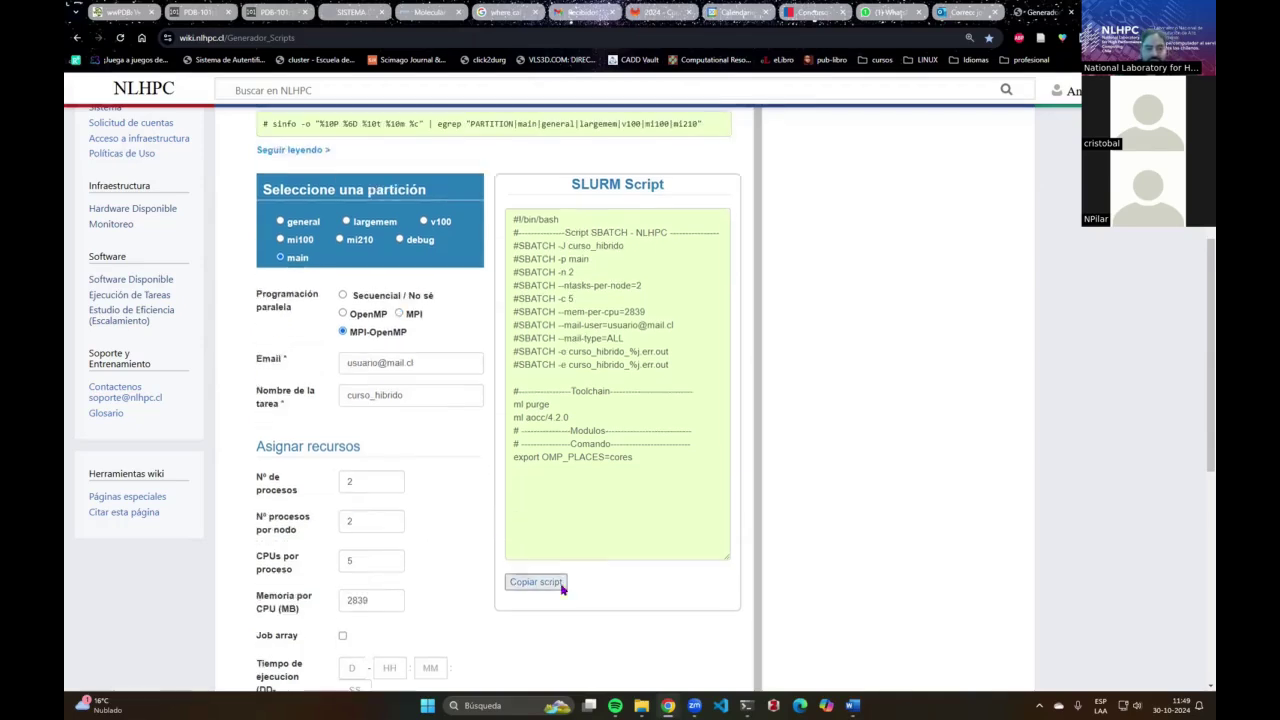
pyautogui.click(560, 586)
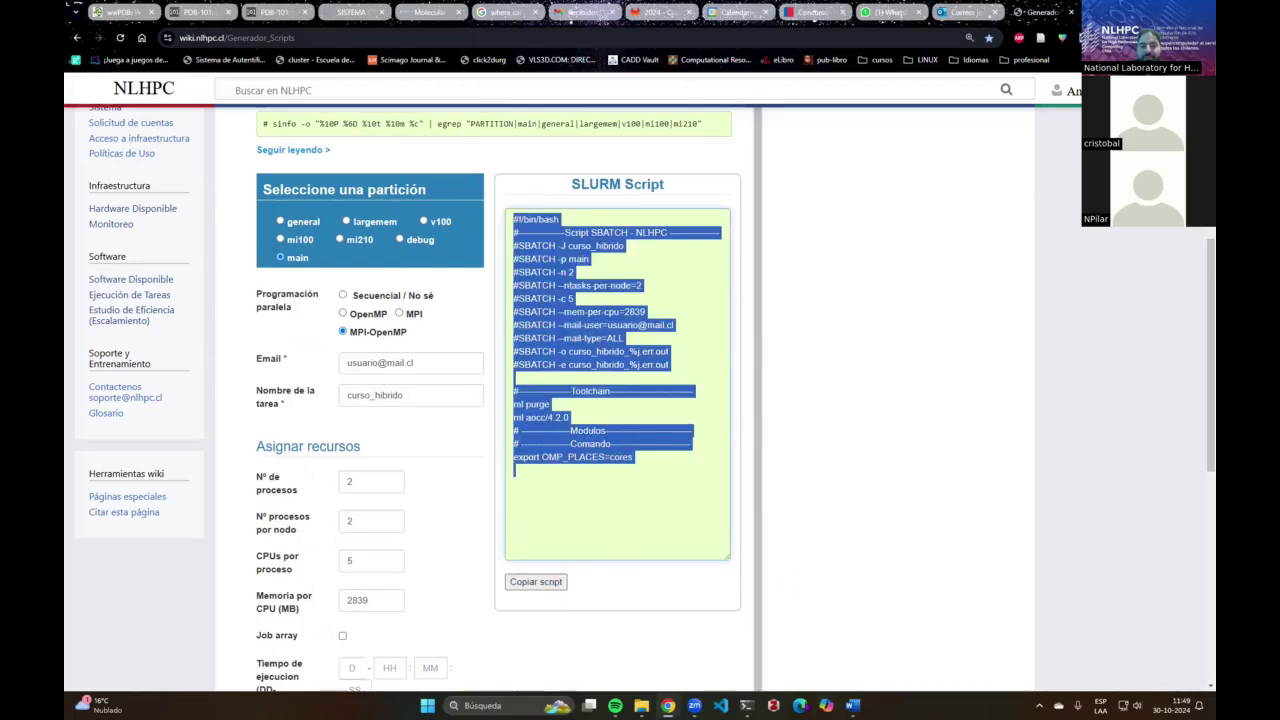
# Switch to the cluster terminal, maximize it, and create the file test_h.sh in nano.
pyautogui.click(746, 705)
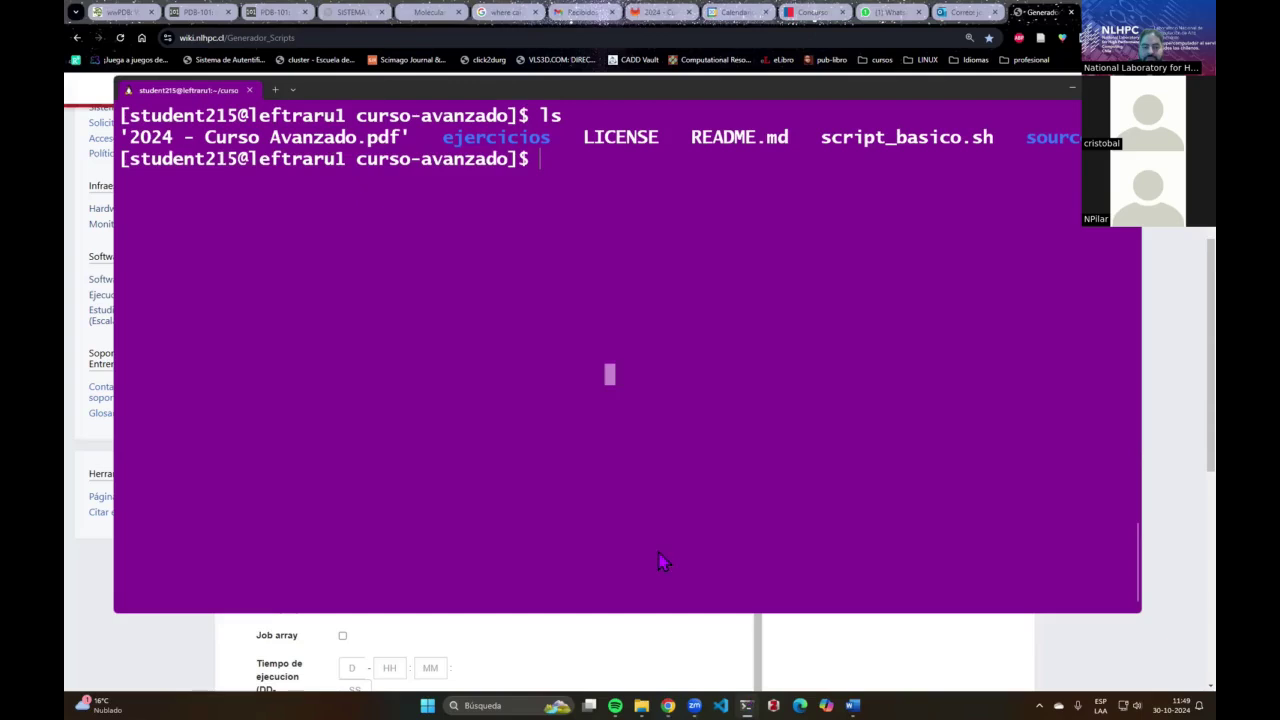
pyautogui.press('super+Up')
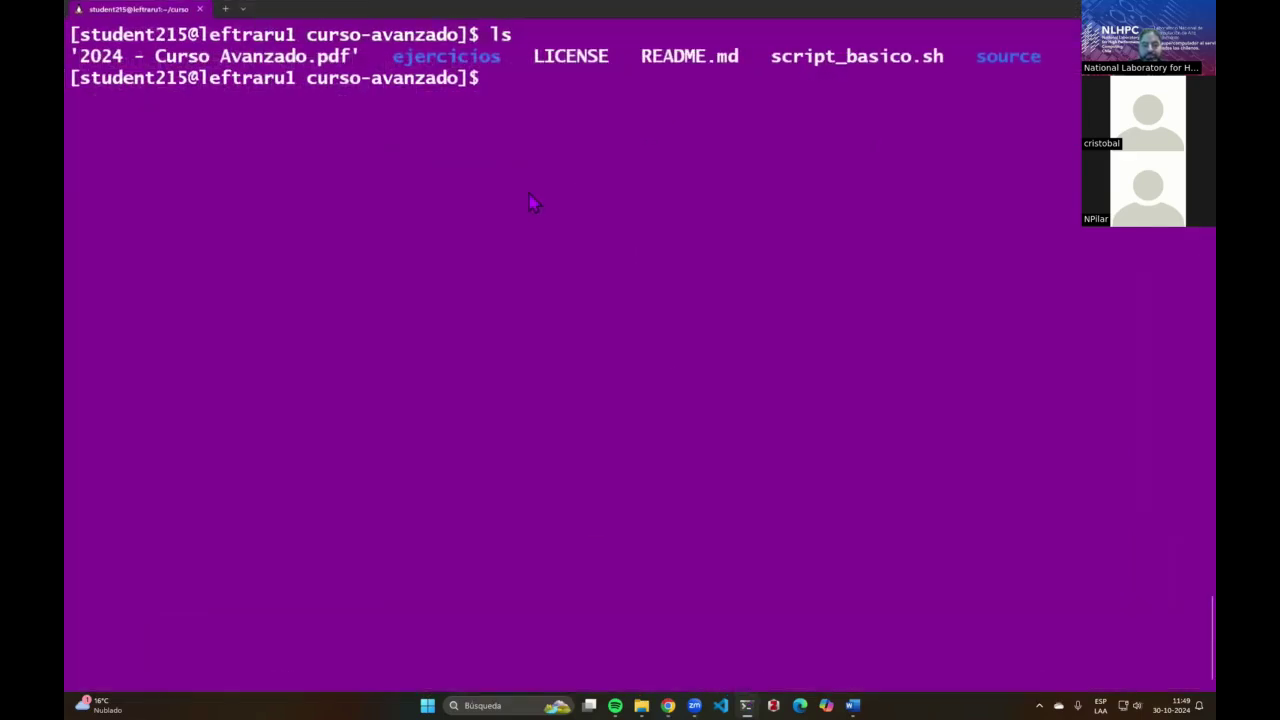
pyautogui.write('nano ')
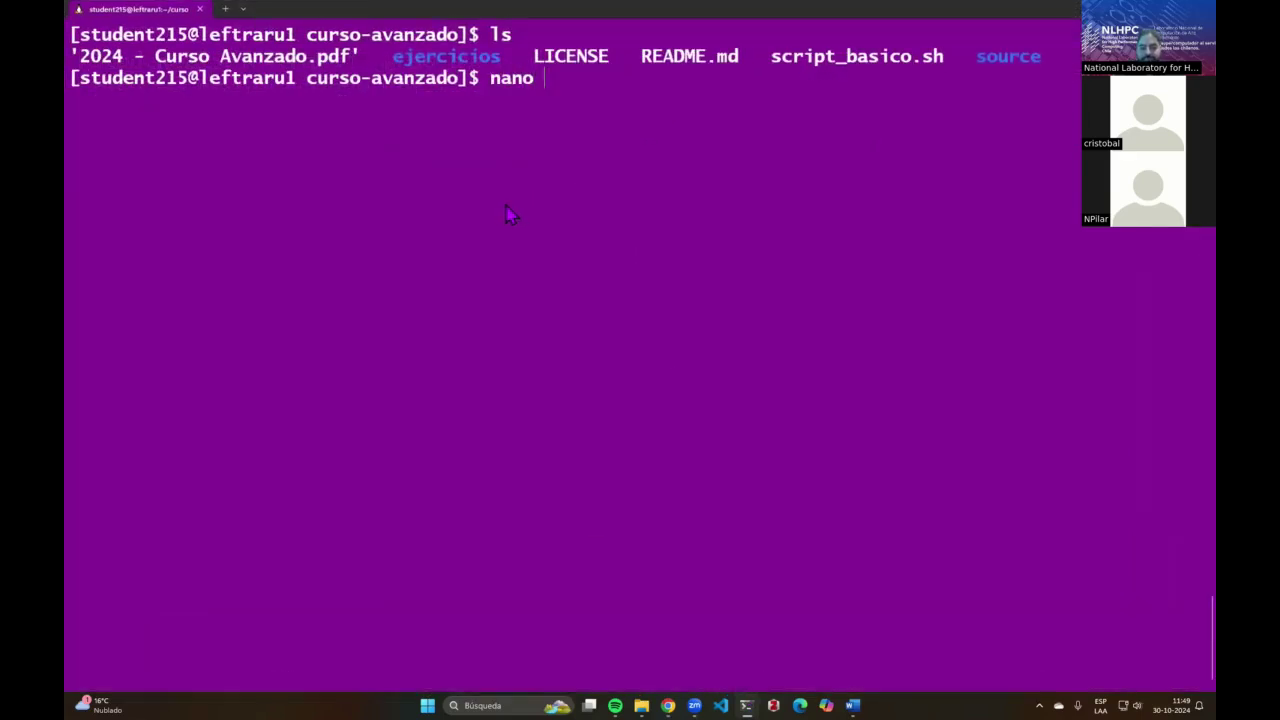
pyautogui.write('test')
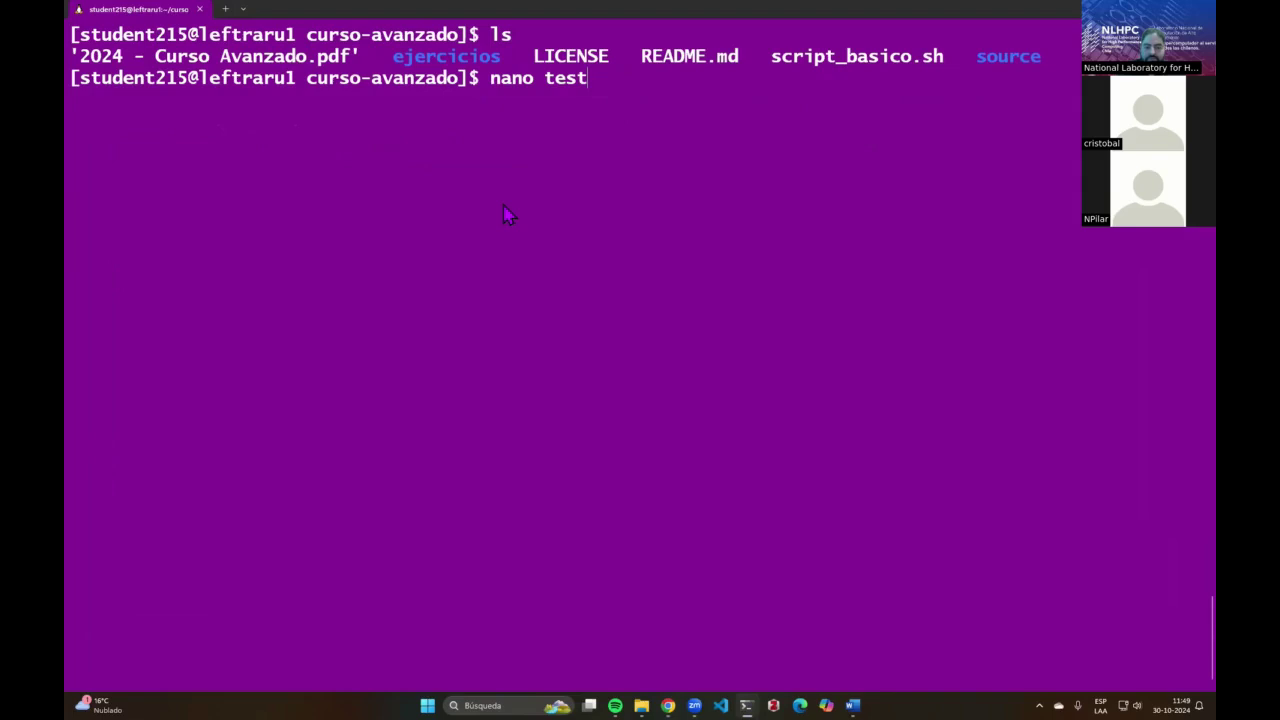
pyautogui.write('_h.sh')
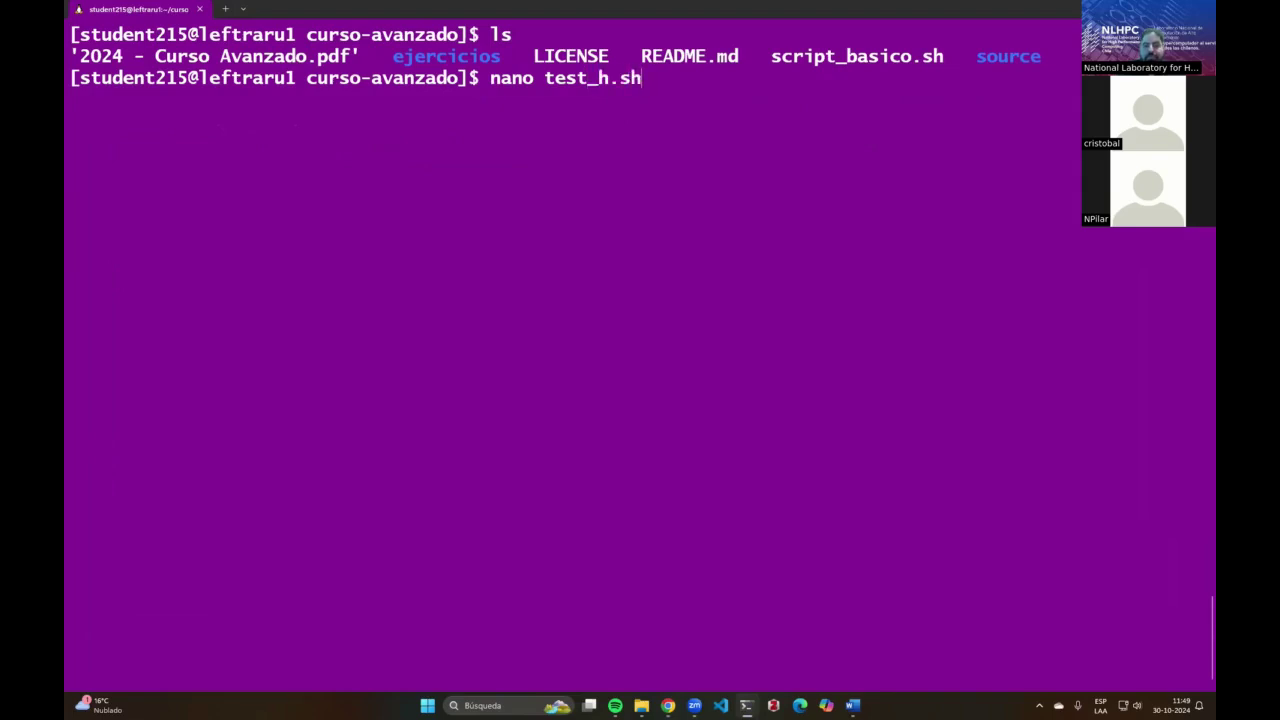
pyautogui.press('Return')
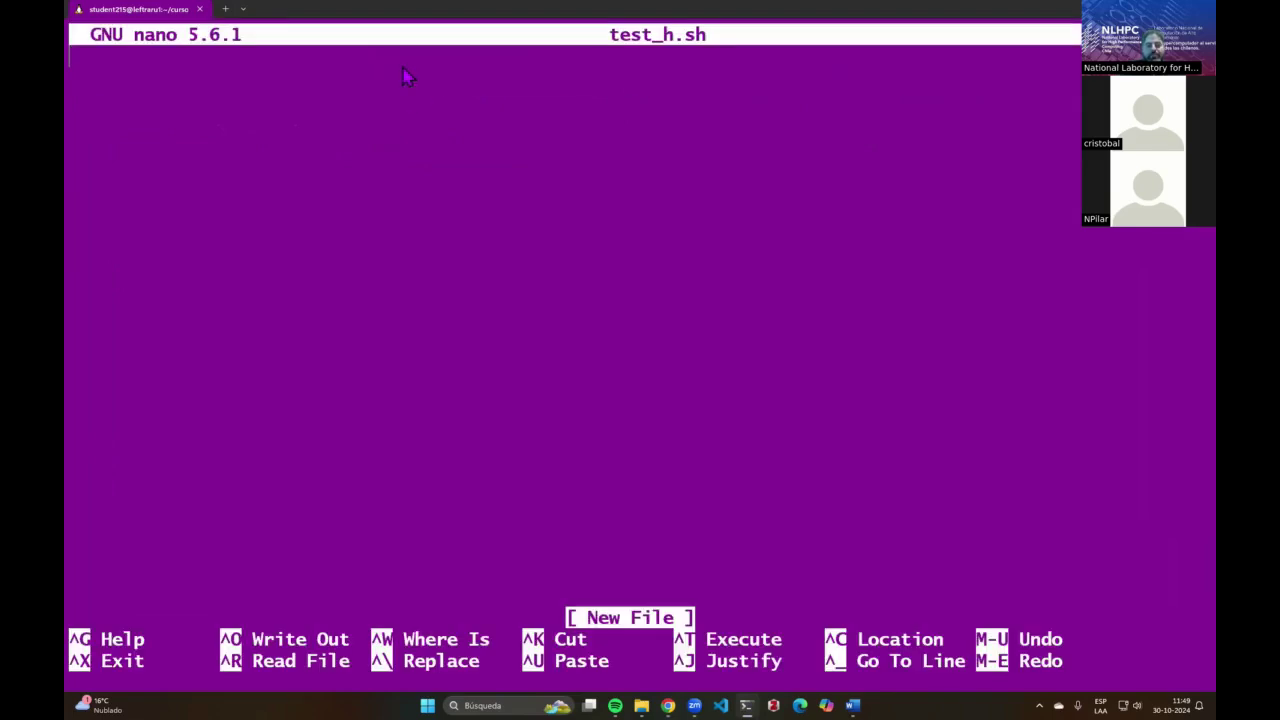
# Paste the copied SLURM script into test_h.sh and save the file.
pyautogui.rightClick(376, 150)
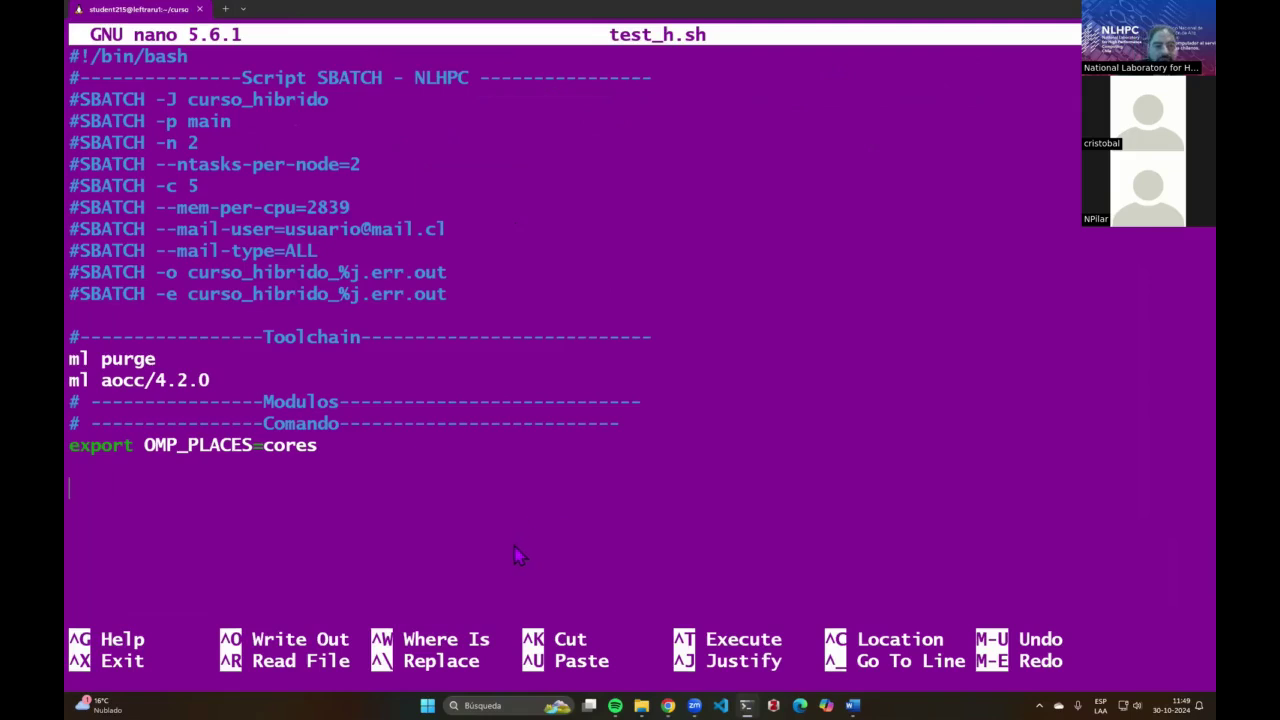
pyautogui.hotkey('ctrl', 'o')
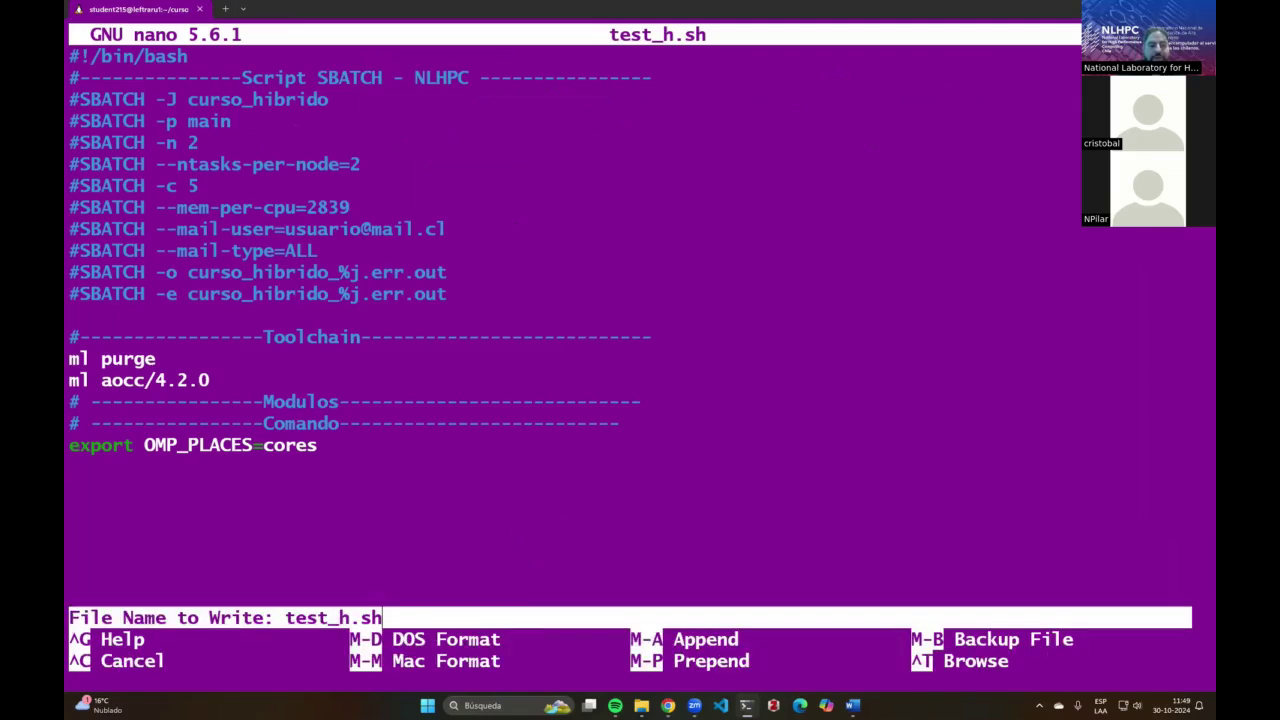
pyautogui.press('Return')
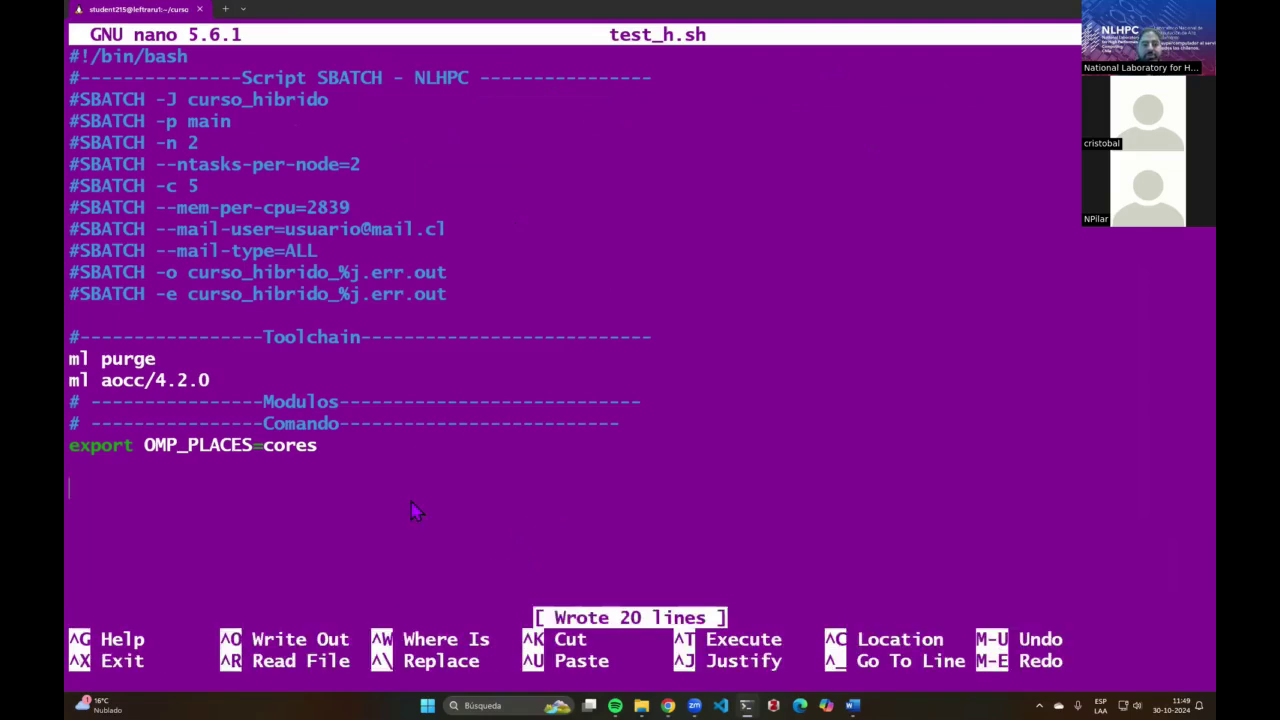
# Change the --ntasks-per-node directive in the script to 5.
pyautogui.press('Up')
pyautogui.press('Up')
pyautogui.press('Up')
pyautogui.press('Up')
pyautogui.press('Up')
pyautogui.press('Up')
pyautogui.press('Up')
pyautogui.press('Up')
pyautogui.press('Up')
pyautogui.press('Up')
pyautogui.press('Up')
pyautogui.press('Up')
pyautogui.press('Up')
pyautogui.press('Up')
pyautogui.press('Up')
pyautogui.press('Up')
pyautogui.press('End')
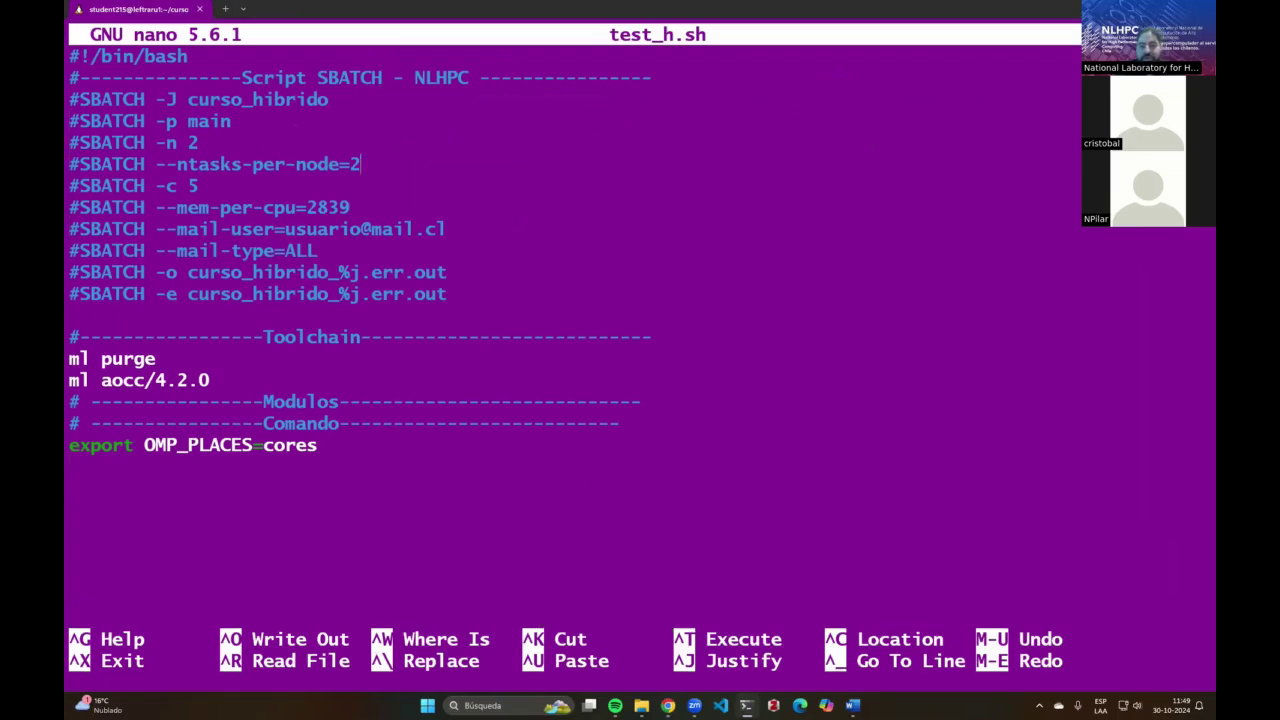
pyautogui.press('BackSpace')
pyautogui.write('5')
# Set the --mem-per-cpu directive to 1000.
pyautogui.click(350, 207)
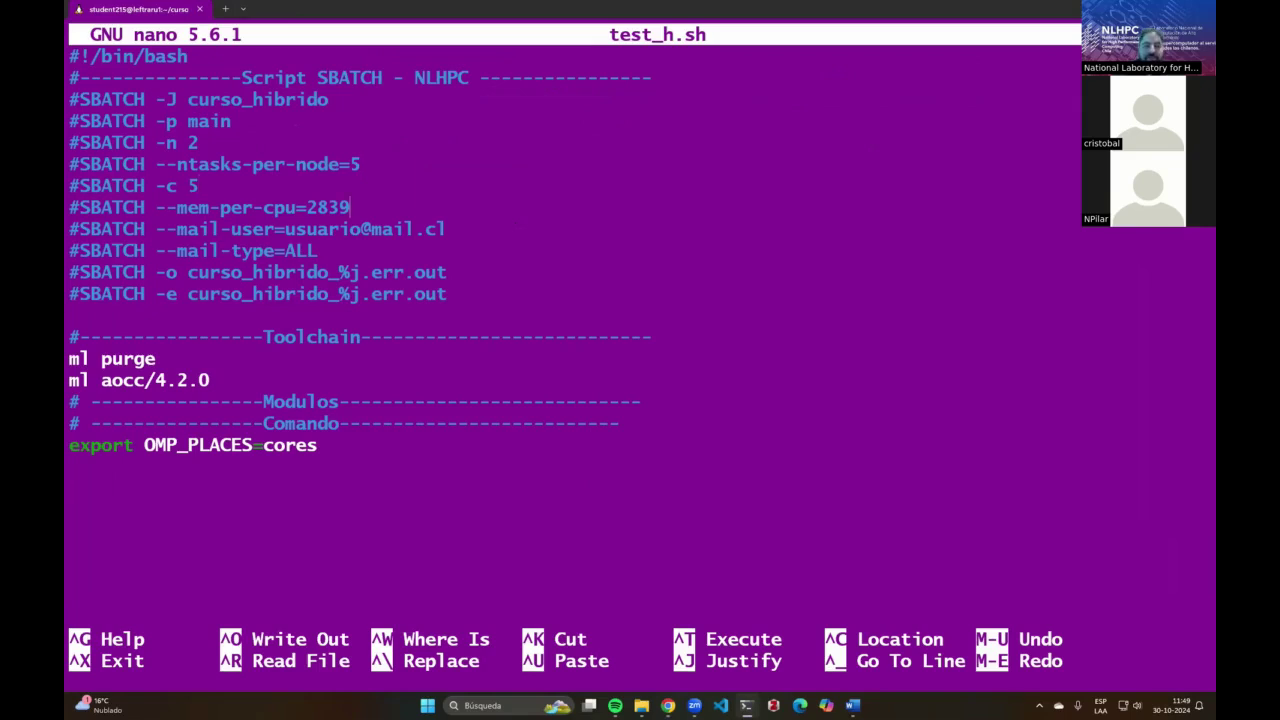
pyautogui.press('BackSpace')
pyautogui.press('BackSpace')
pyautogui.press('BackSpace')
pyautogui.press('BackSpace')
pyautogui.write('1000')
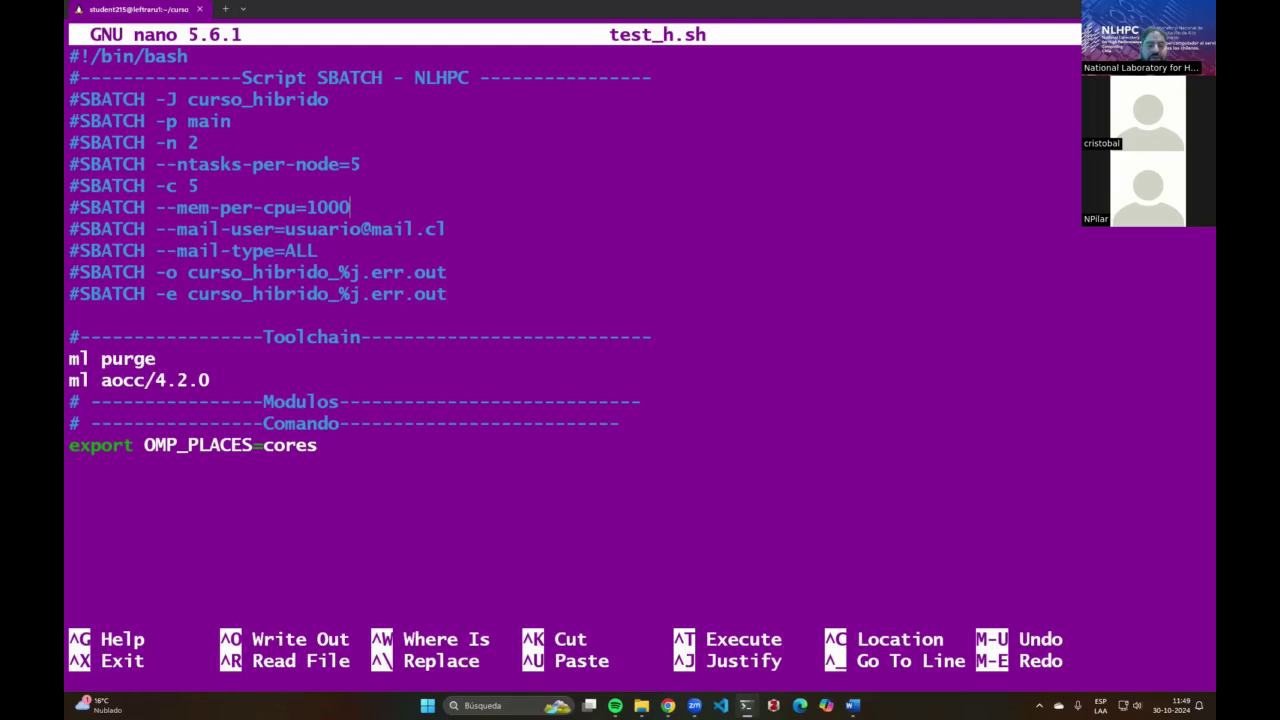
# Delete the --mail-user and --mail-type directive lines from the script.
pyautogui.press('Down')
pyautogui.hotkey('ctrl', 'k')
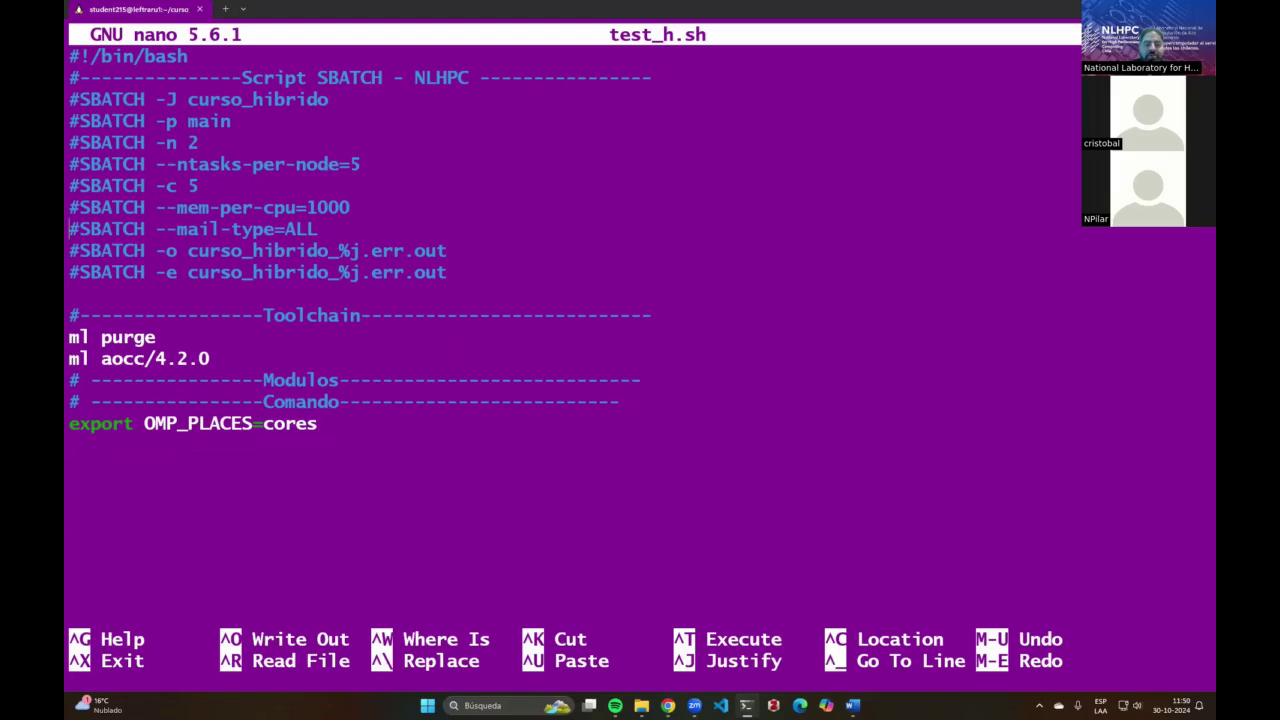
pyautogui.hotkey('ctrl', 'k')
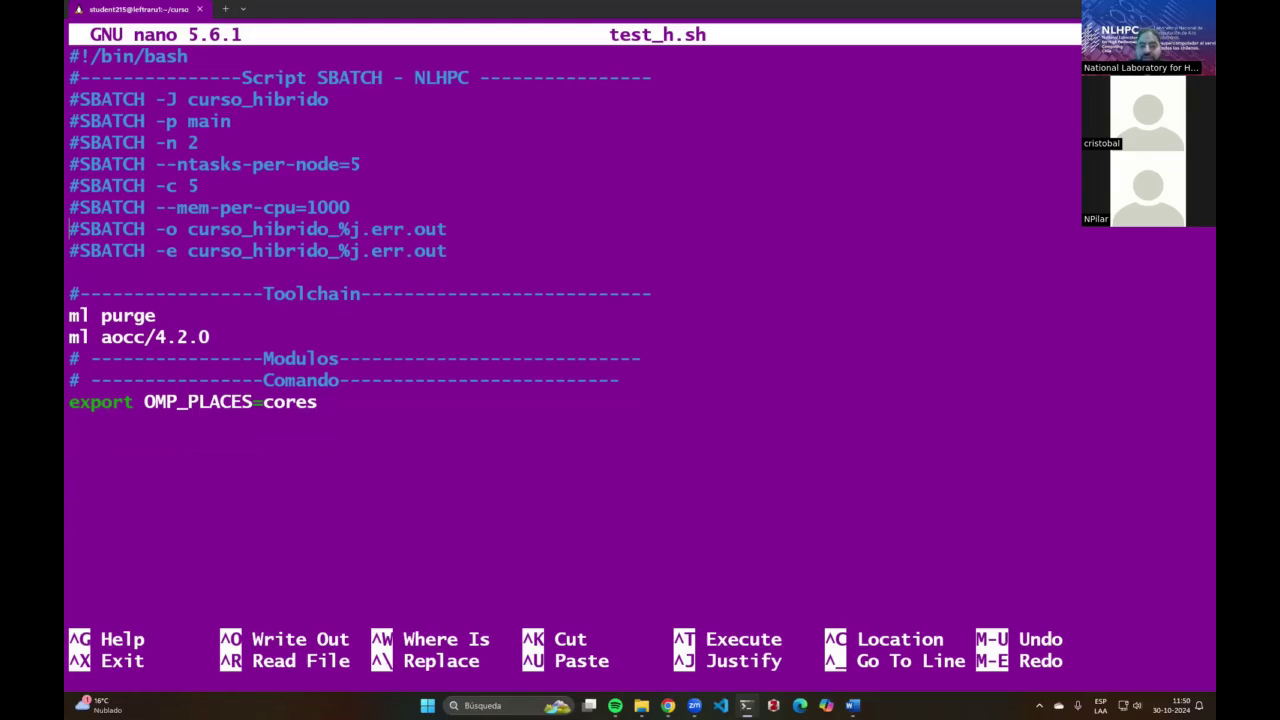
# Replace the aocc/4.2.0 module line in the Toolchain section with "ml intel/2022.00".
pyautogui.click(69, 251)
pyautogui.click(69, 315)
pyautogui.click(69, 337)
pyautogui.press('Return')
pyautogui.write('ml')
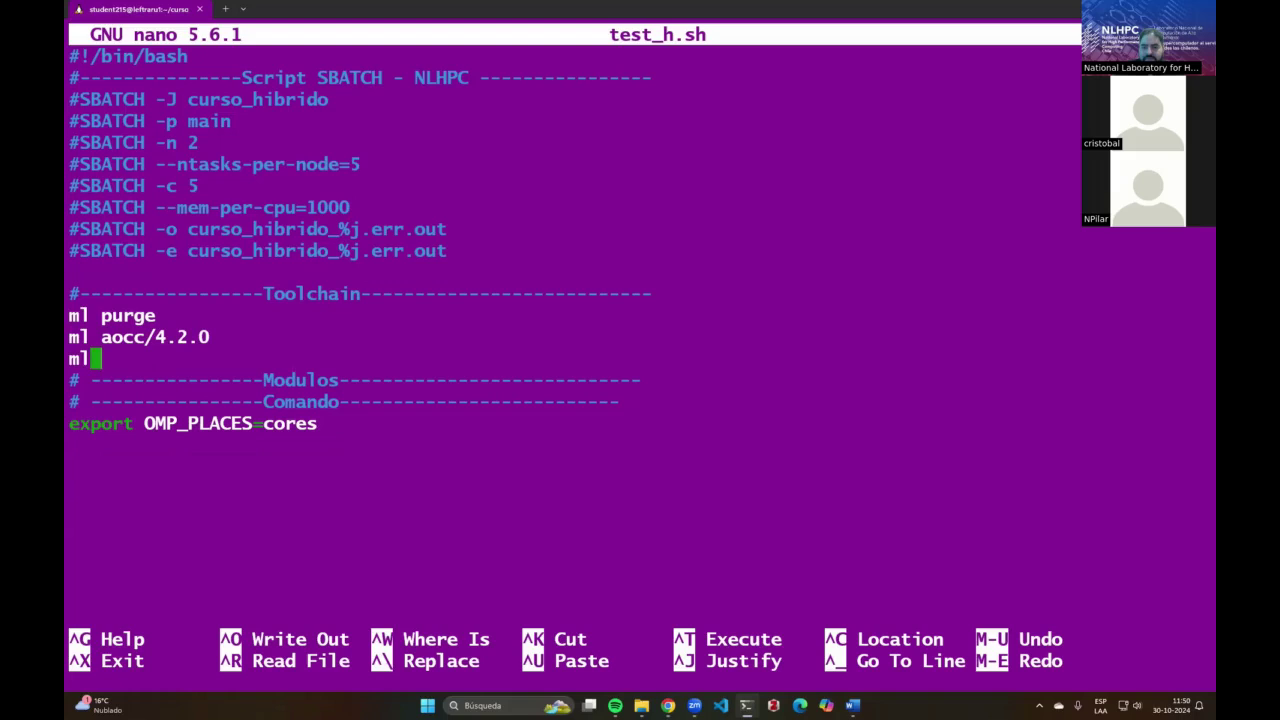
pyautogui.write(' intel2022')
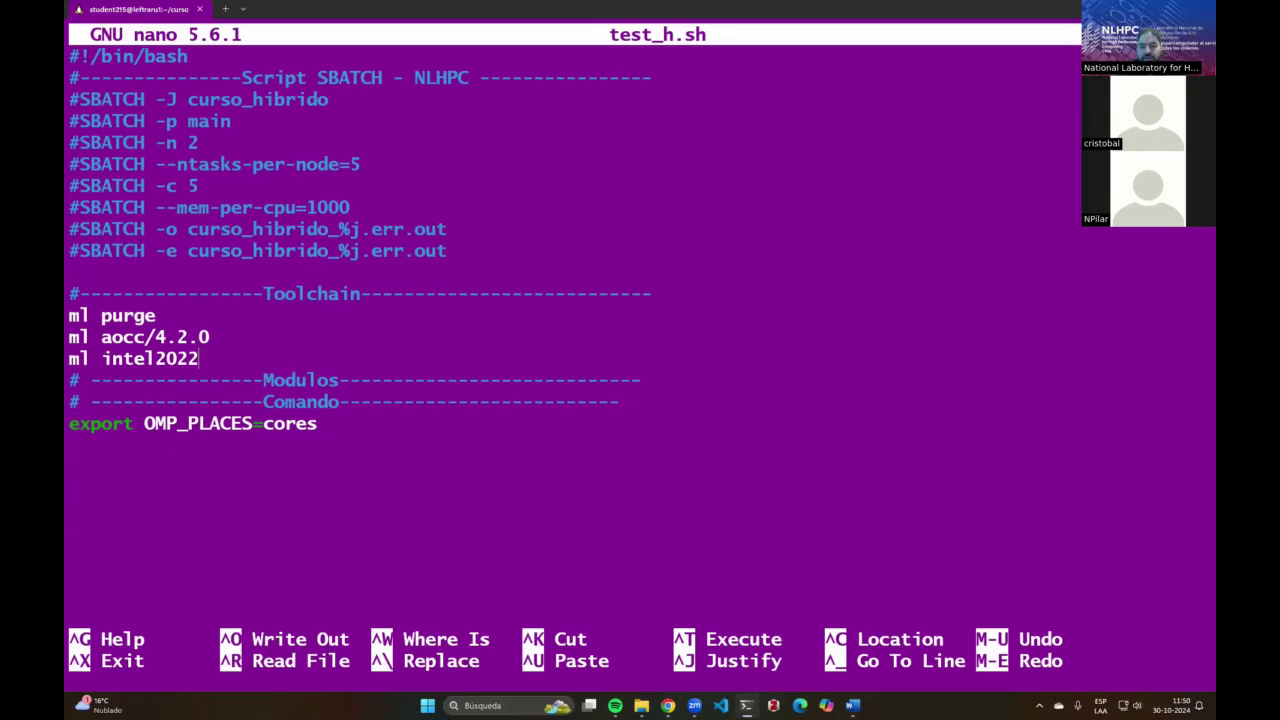
pyautogui.press('Left')
pyautogui.press('Left')
pyautogui.press('Left')
pyautogui.press('Left')
pyautogui.write('/')
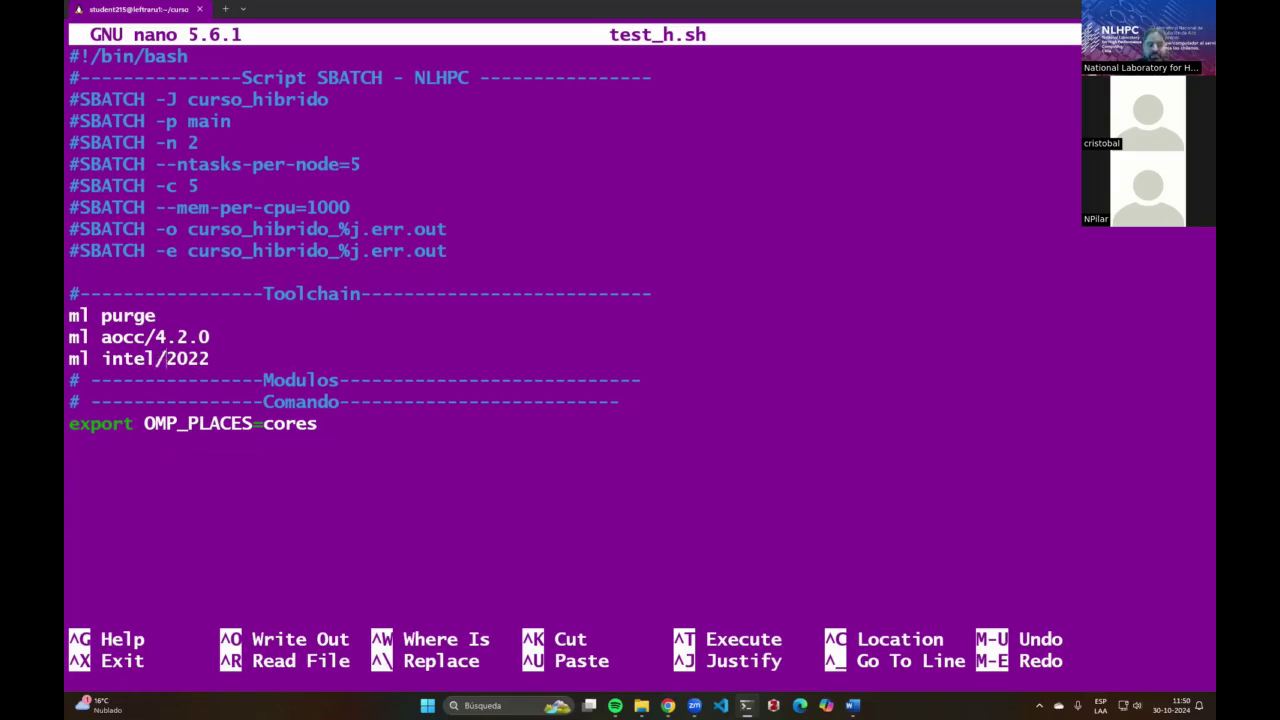
pyautogui.press('End')
pyautogui.write('.00')
pyautogui.press('Up')
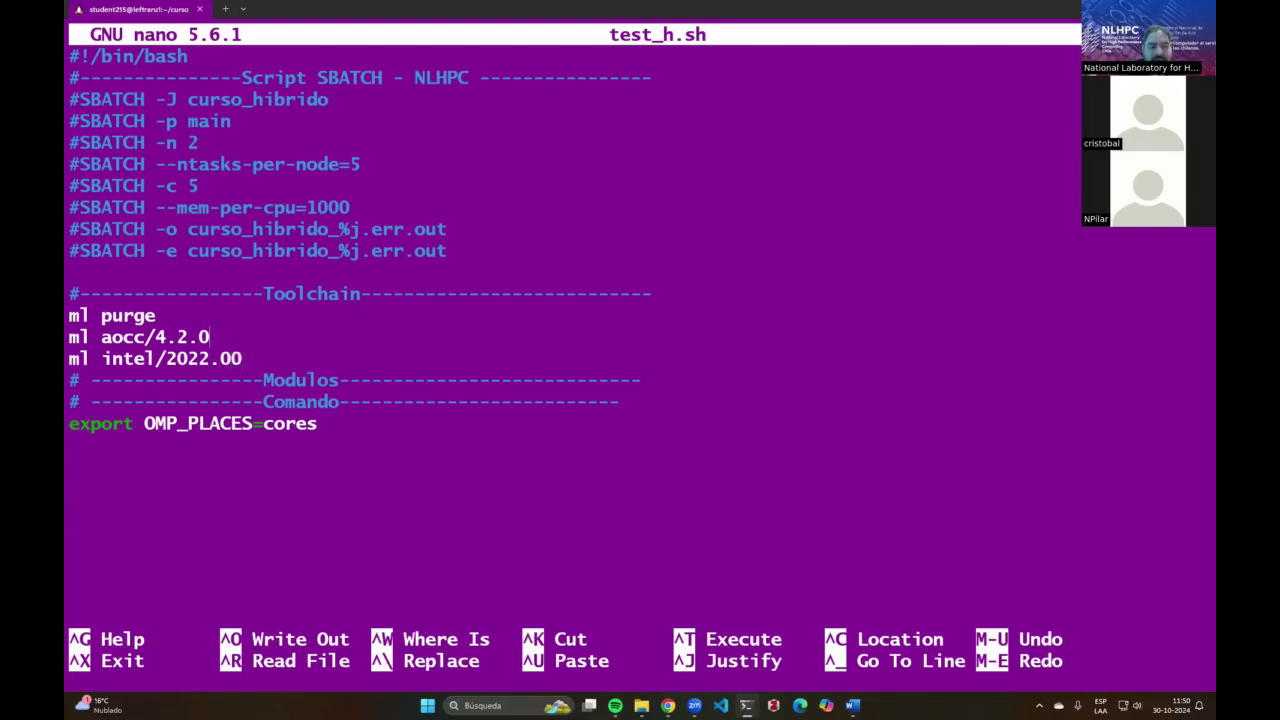
pyautogui.hotkey('ctrl', 'k')
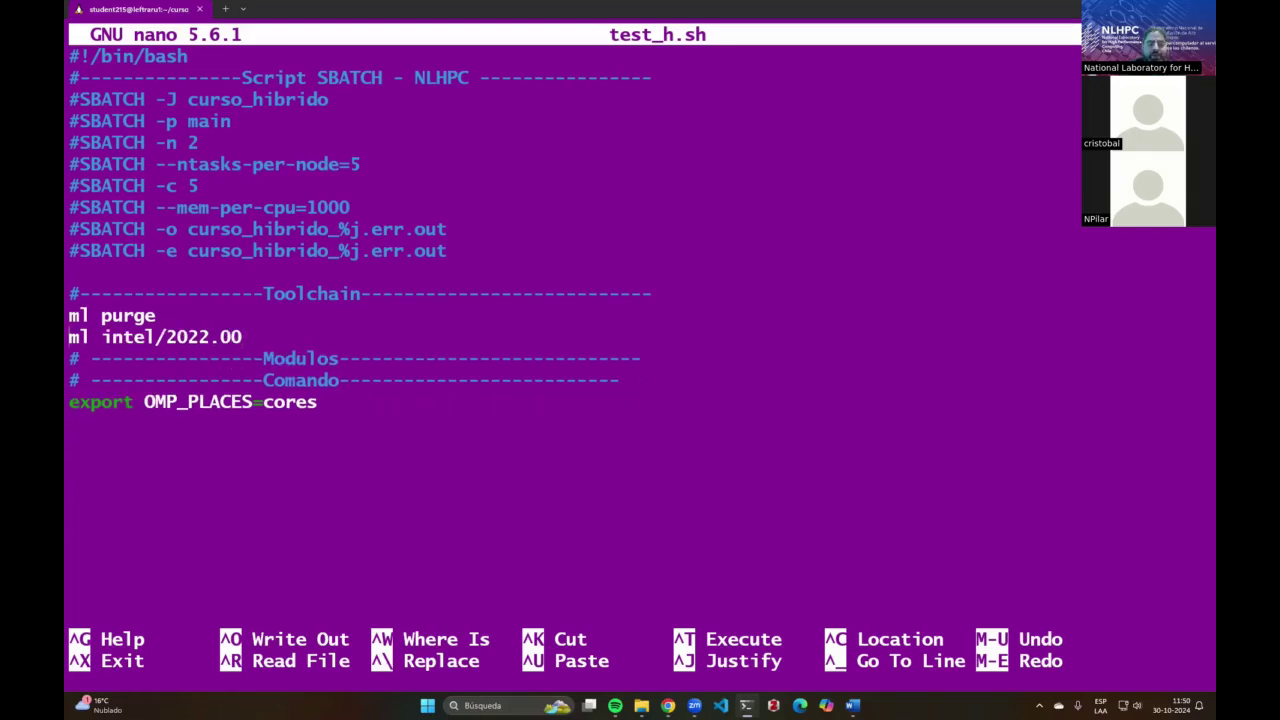